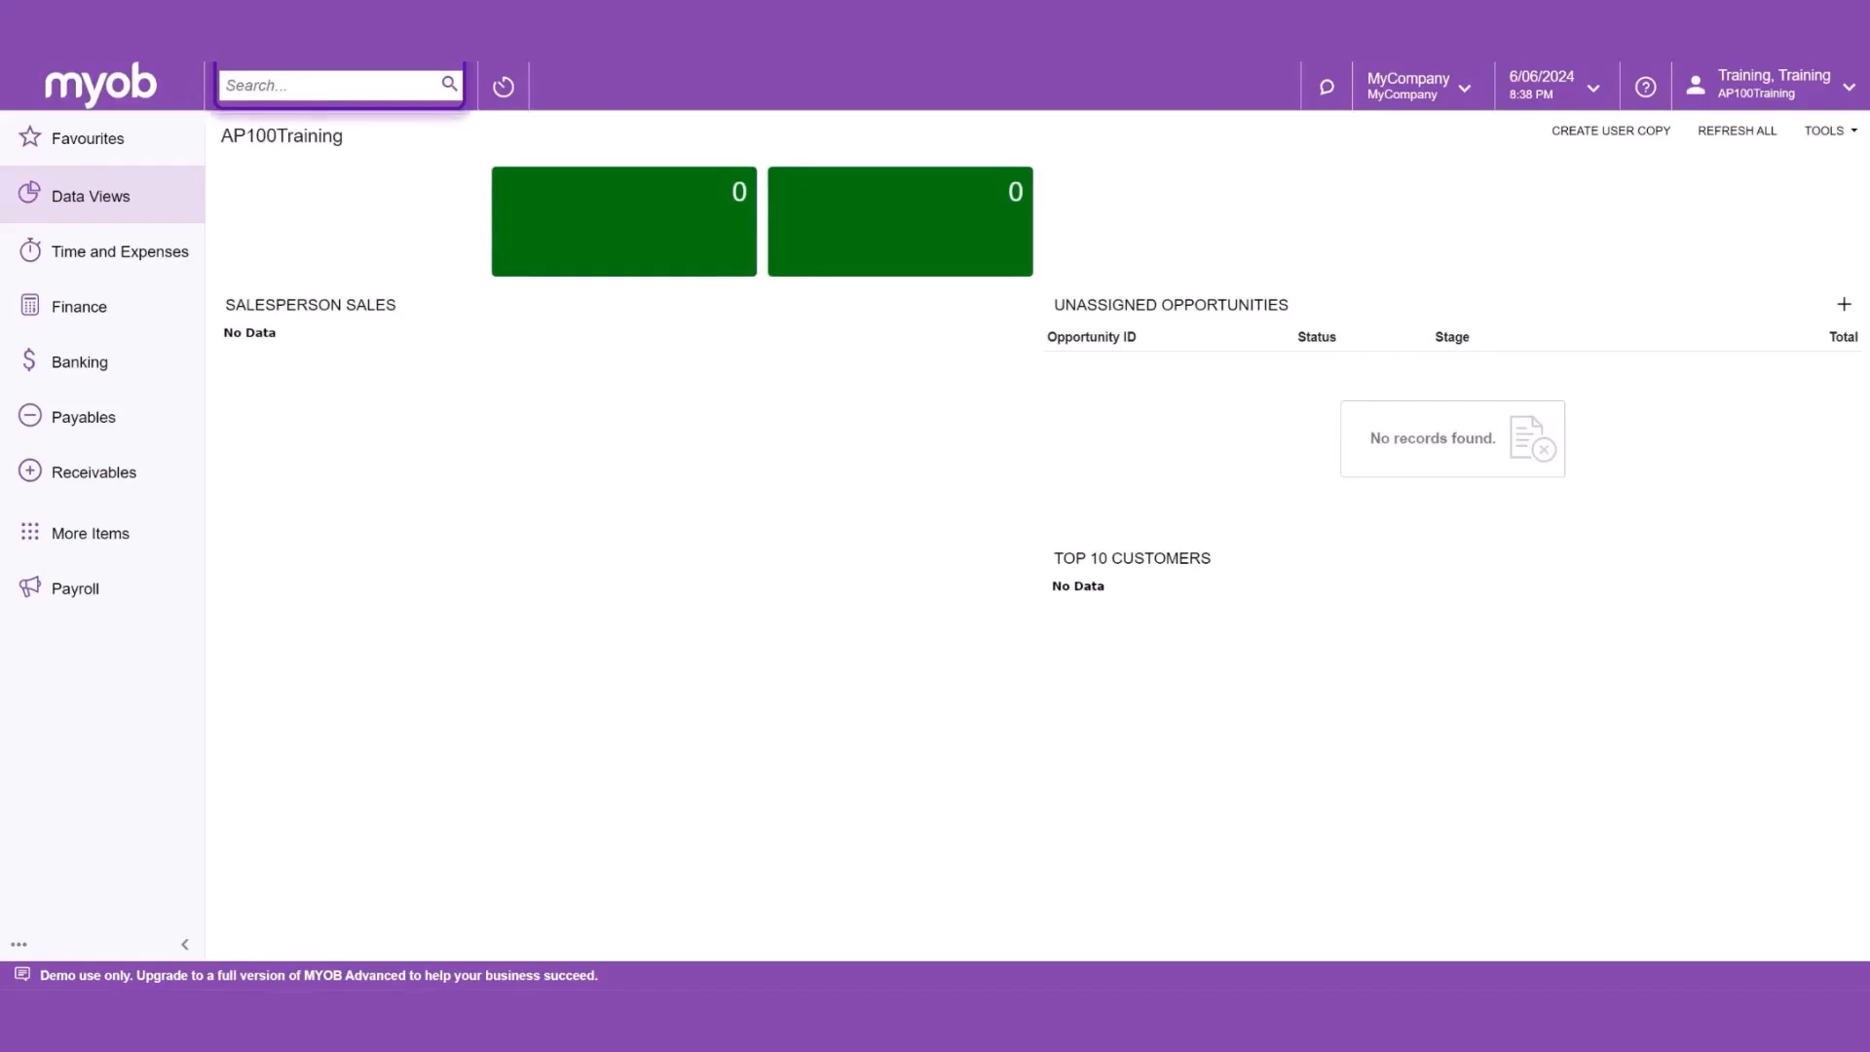
Step: Open the Entitlements screen and start a new entitlement with ID ANNUALLEAVE and description Annual Leave
type("E")
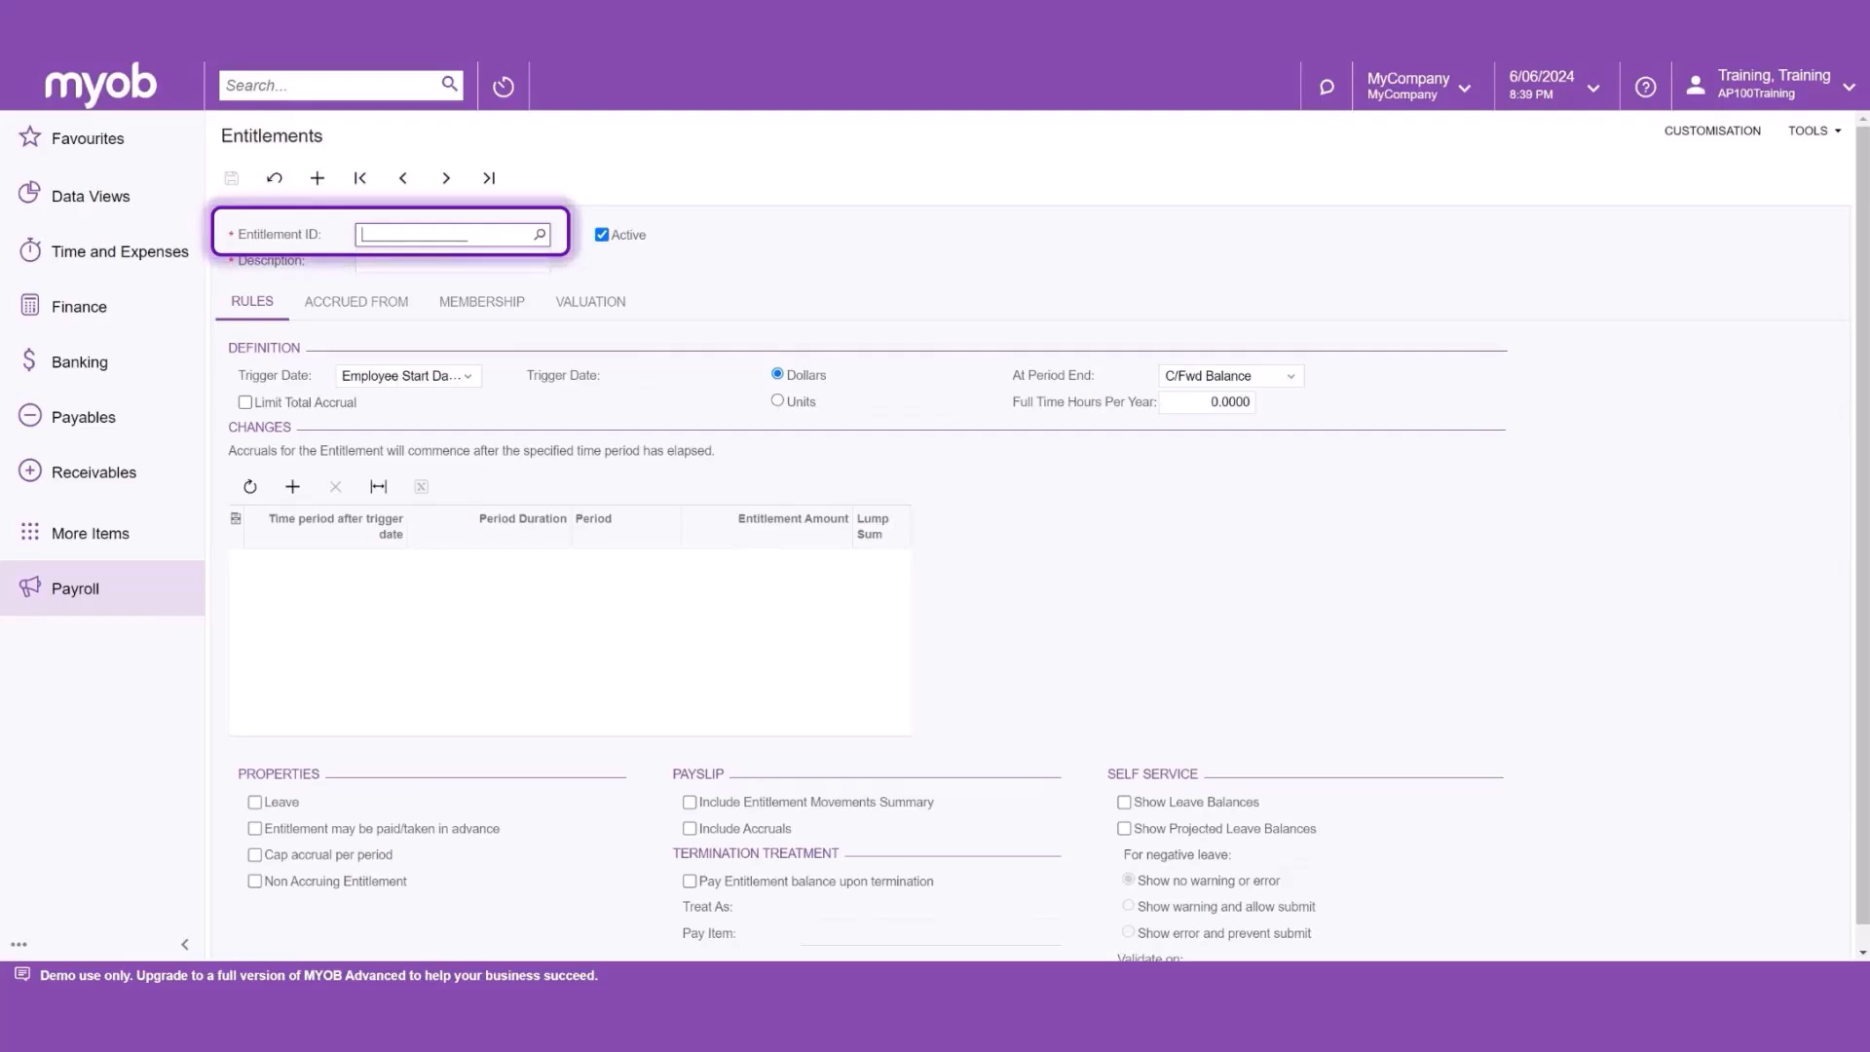
type("A")
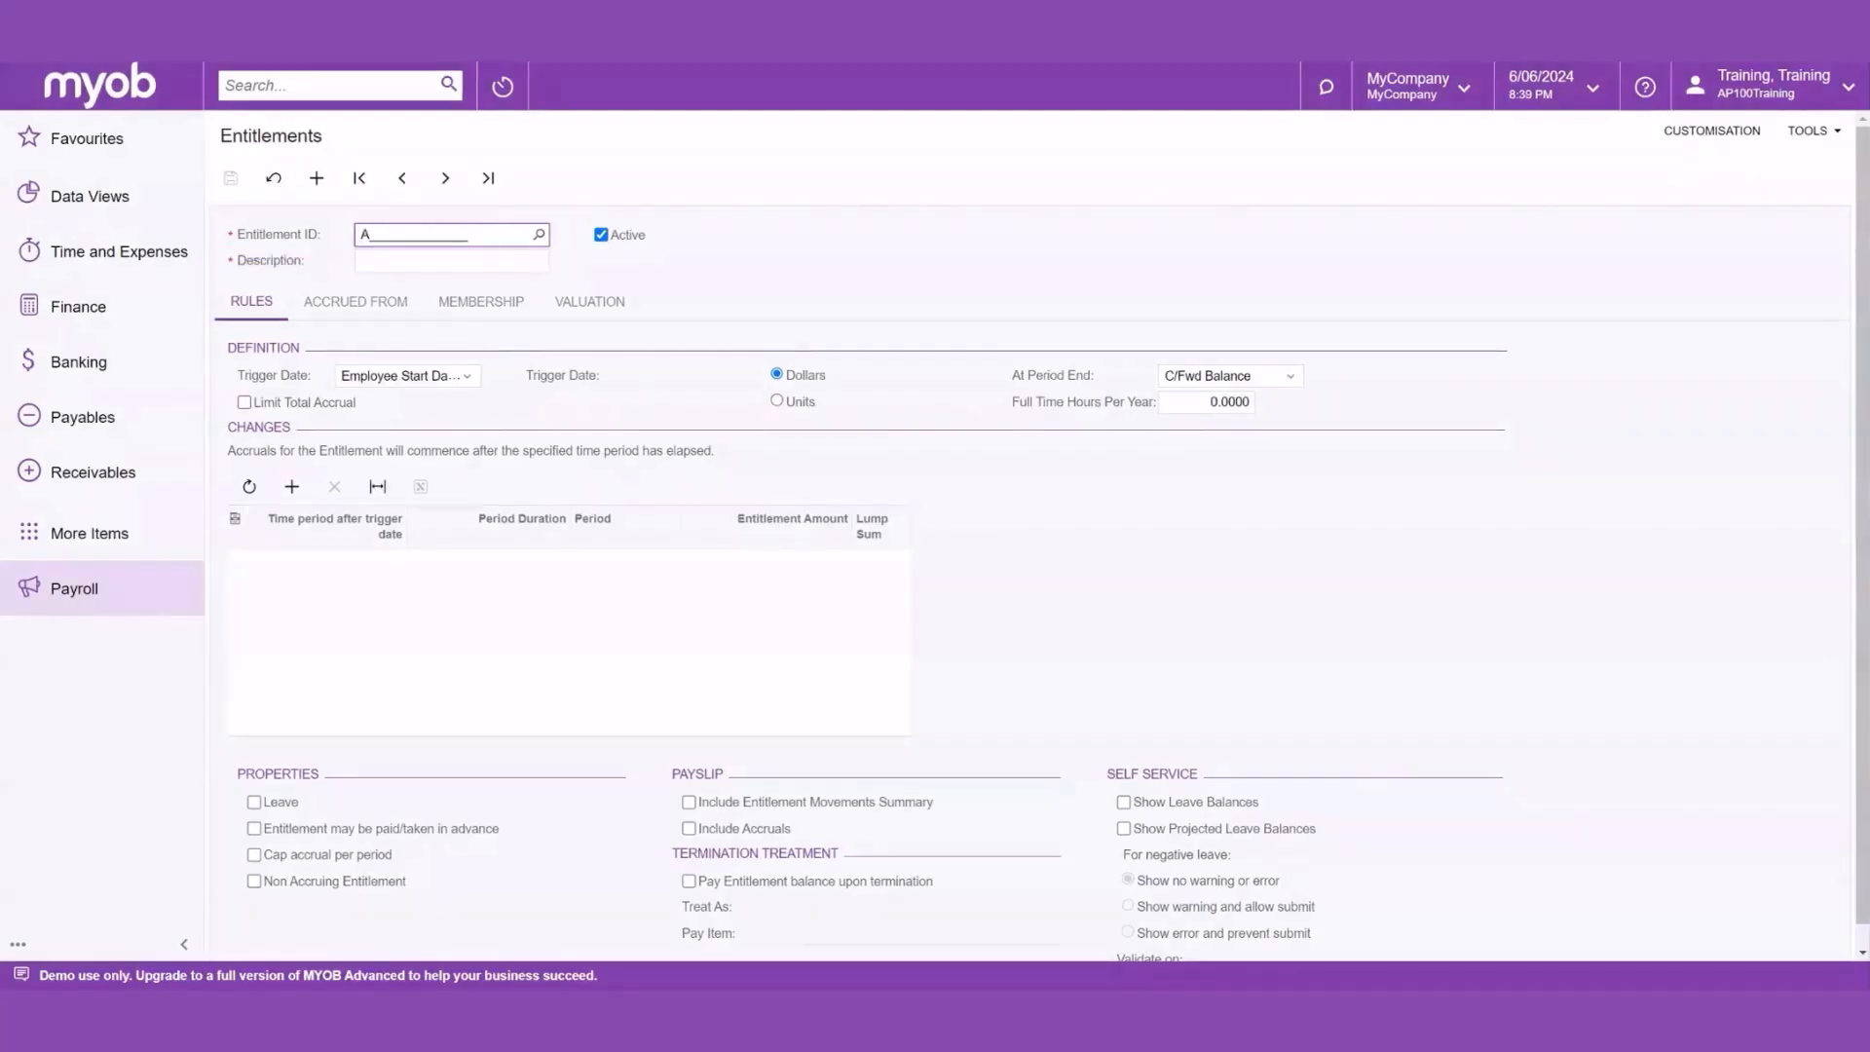
type("NNUALLEAVE")
left_click(372, 259)
type("Annual Leave")
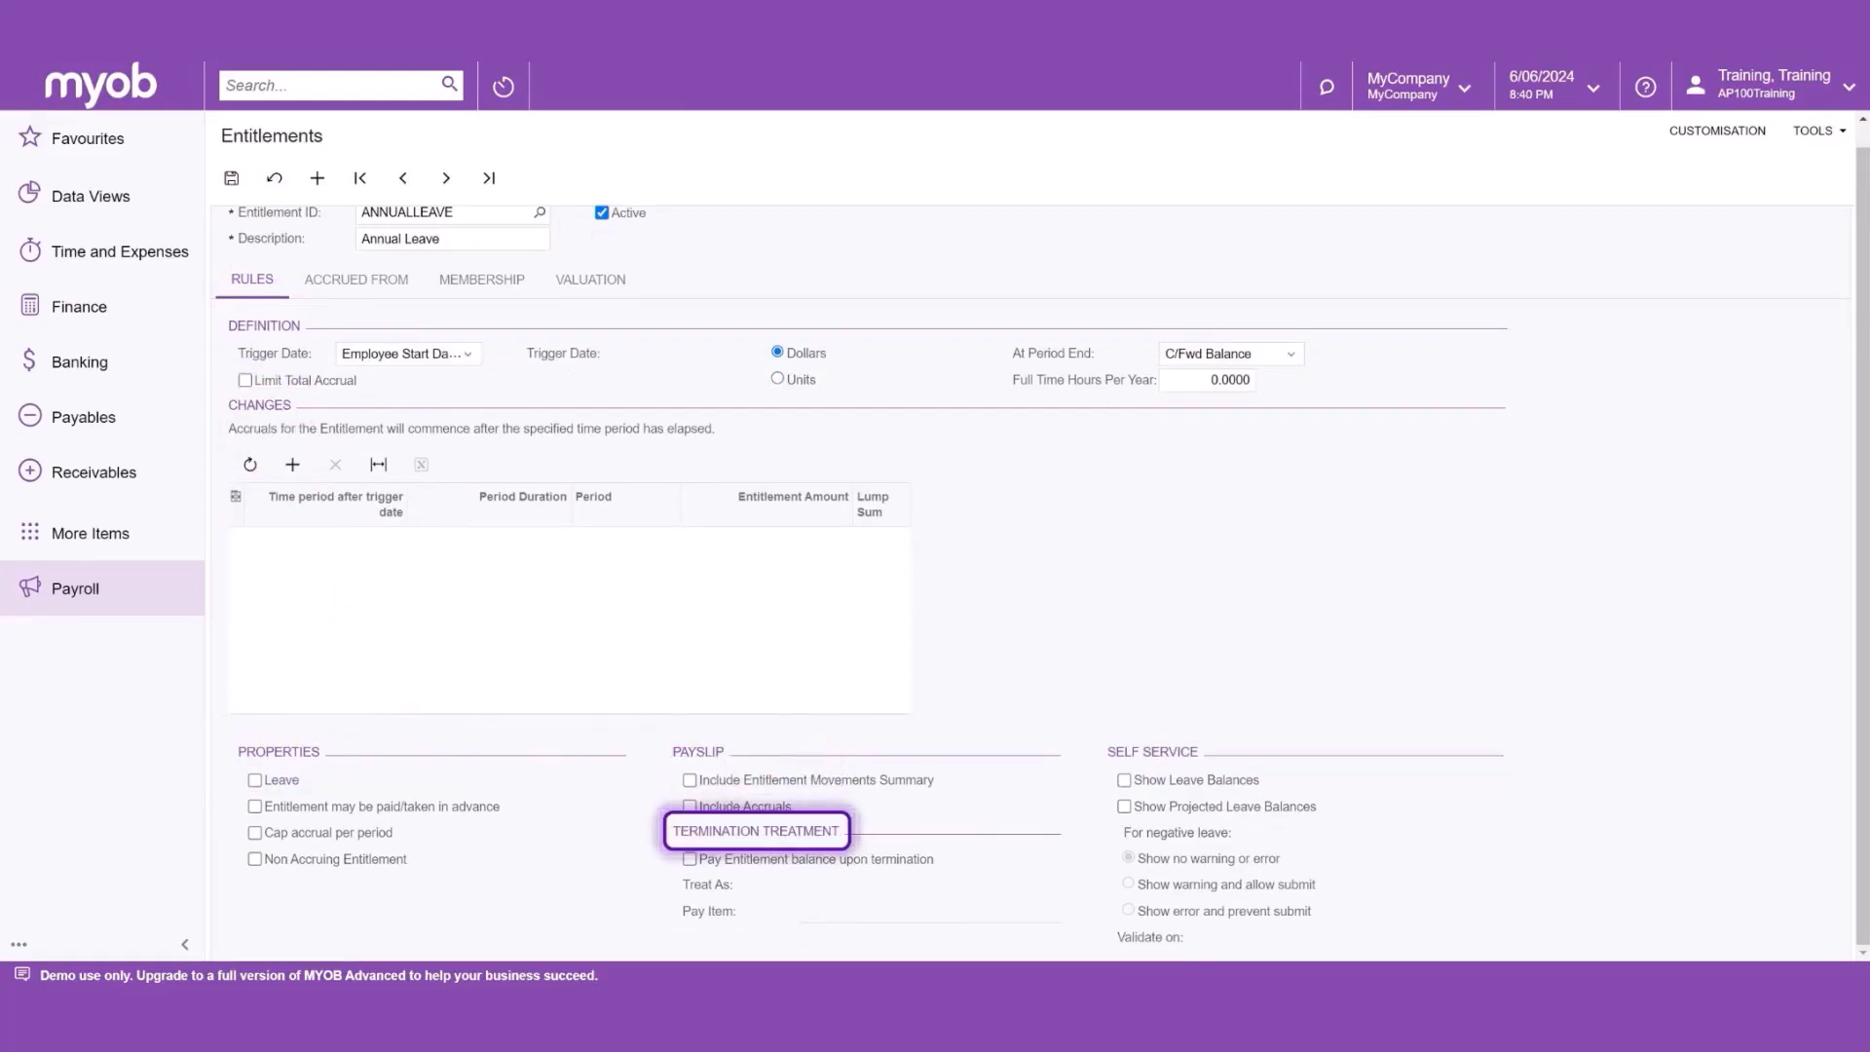
Step: Define the entitlement with trigger Employee Start Date, units in Hours, C/Fwd Balance at period end and 1976 full time hours per year
left_click(409, 353)
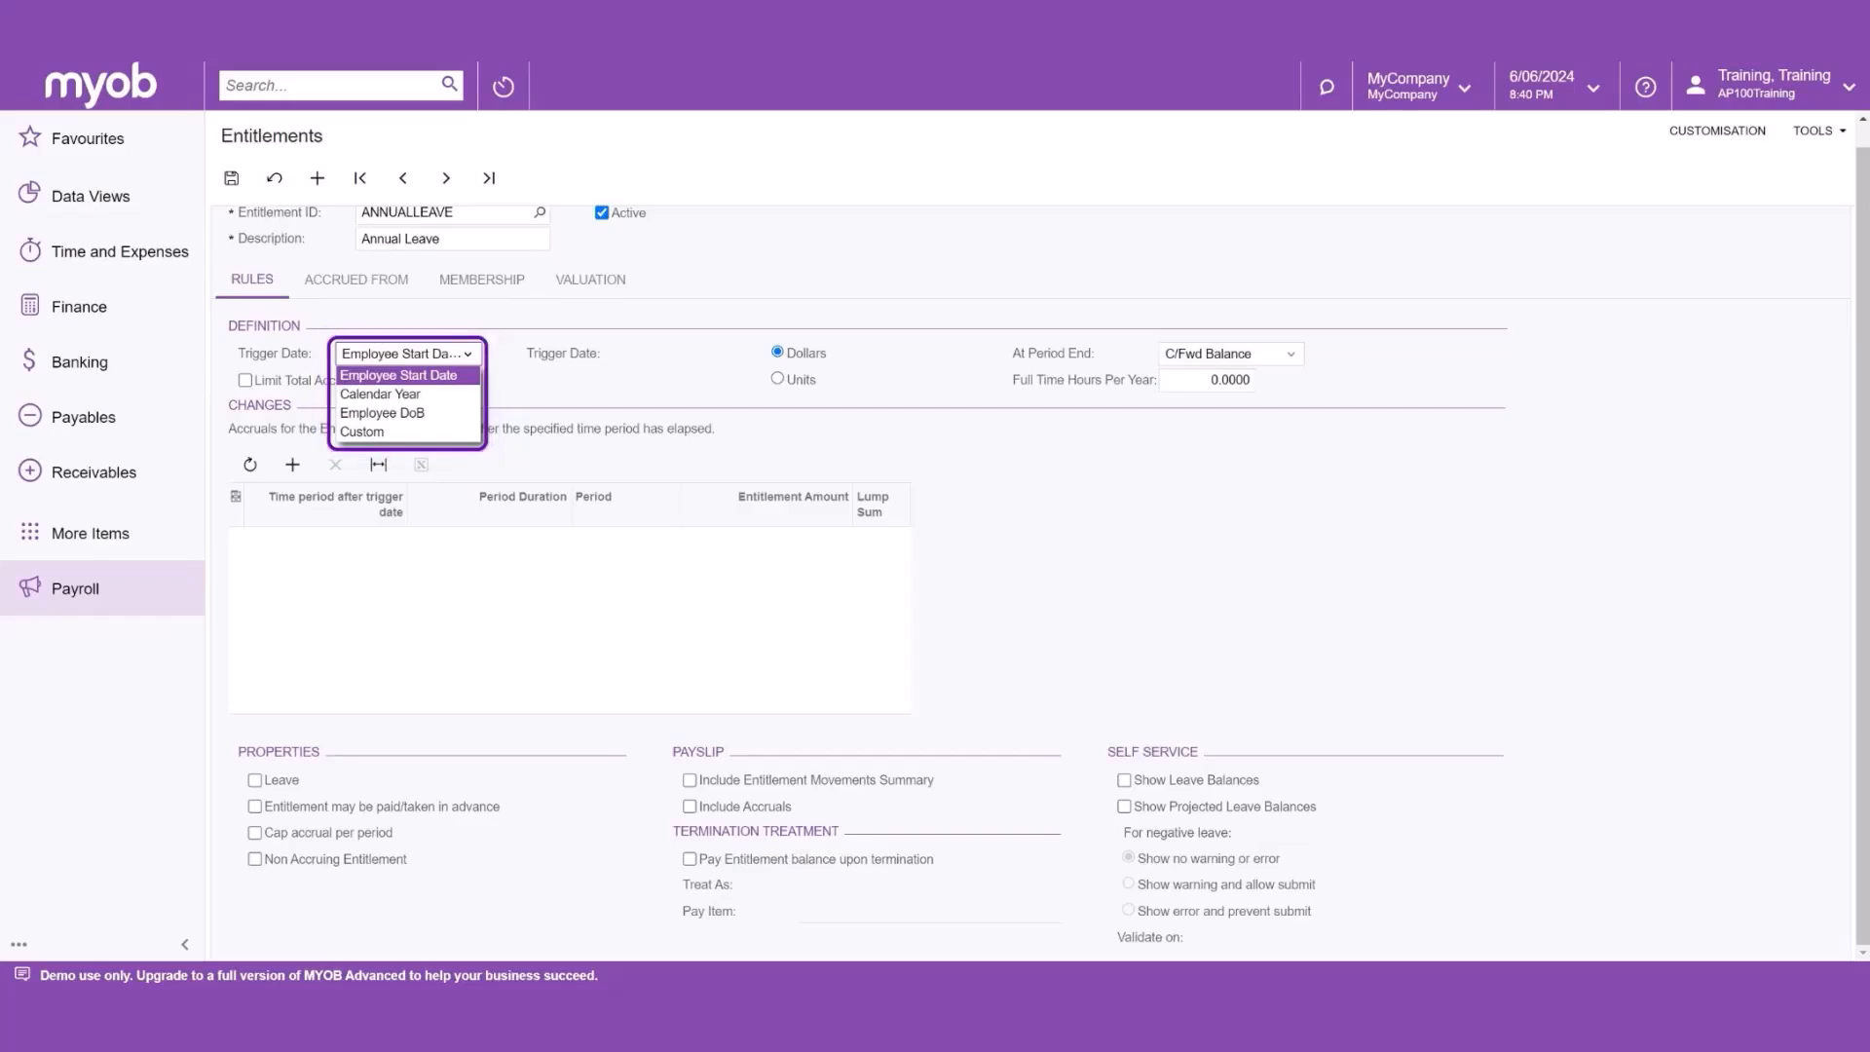
key("Return")
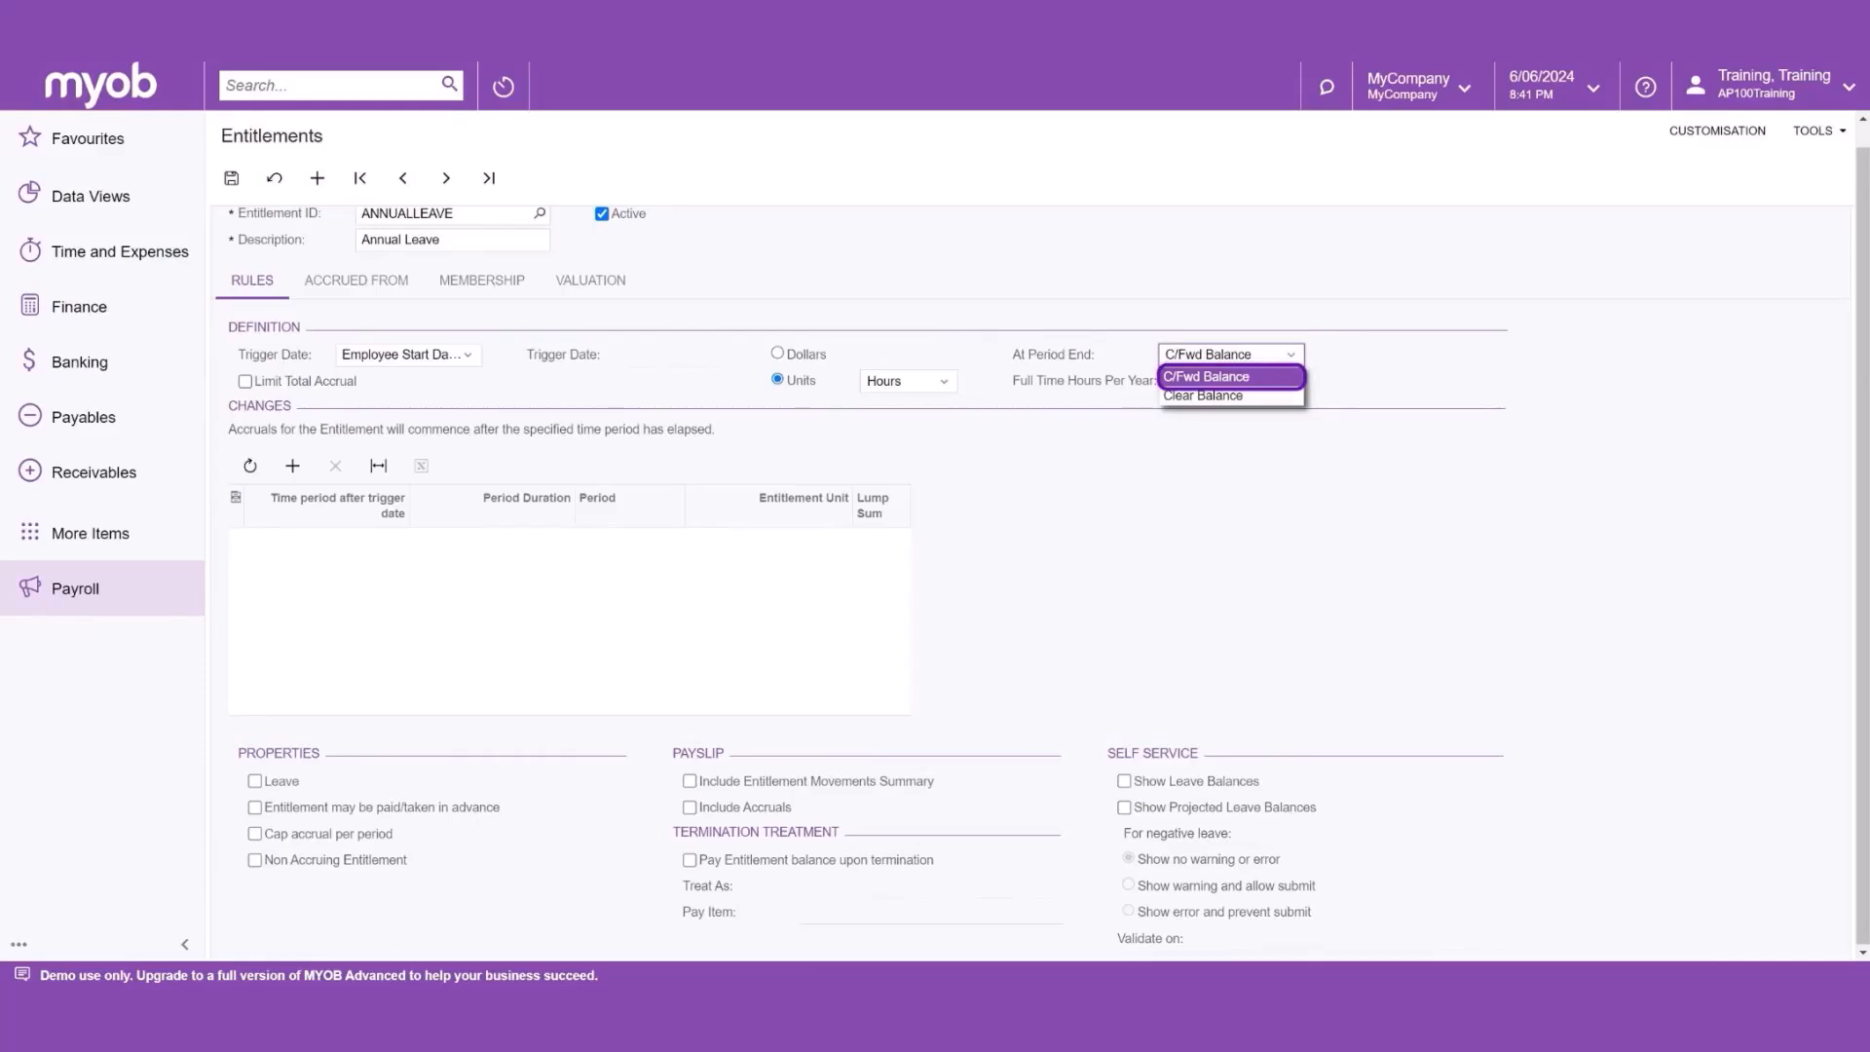
left_click(1208, 381)
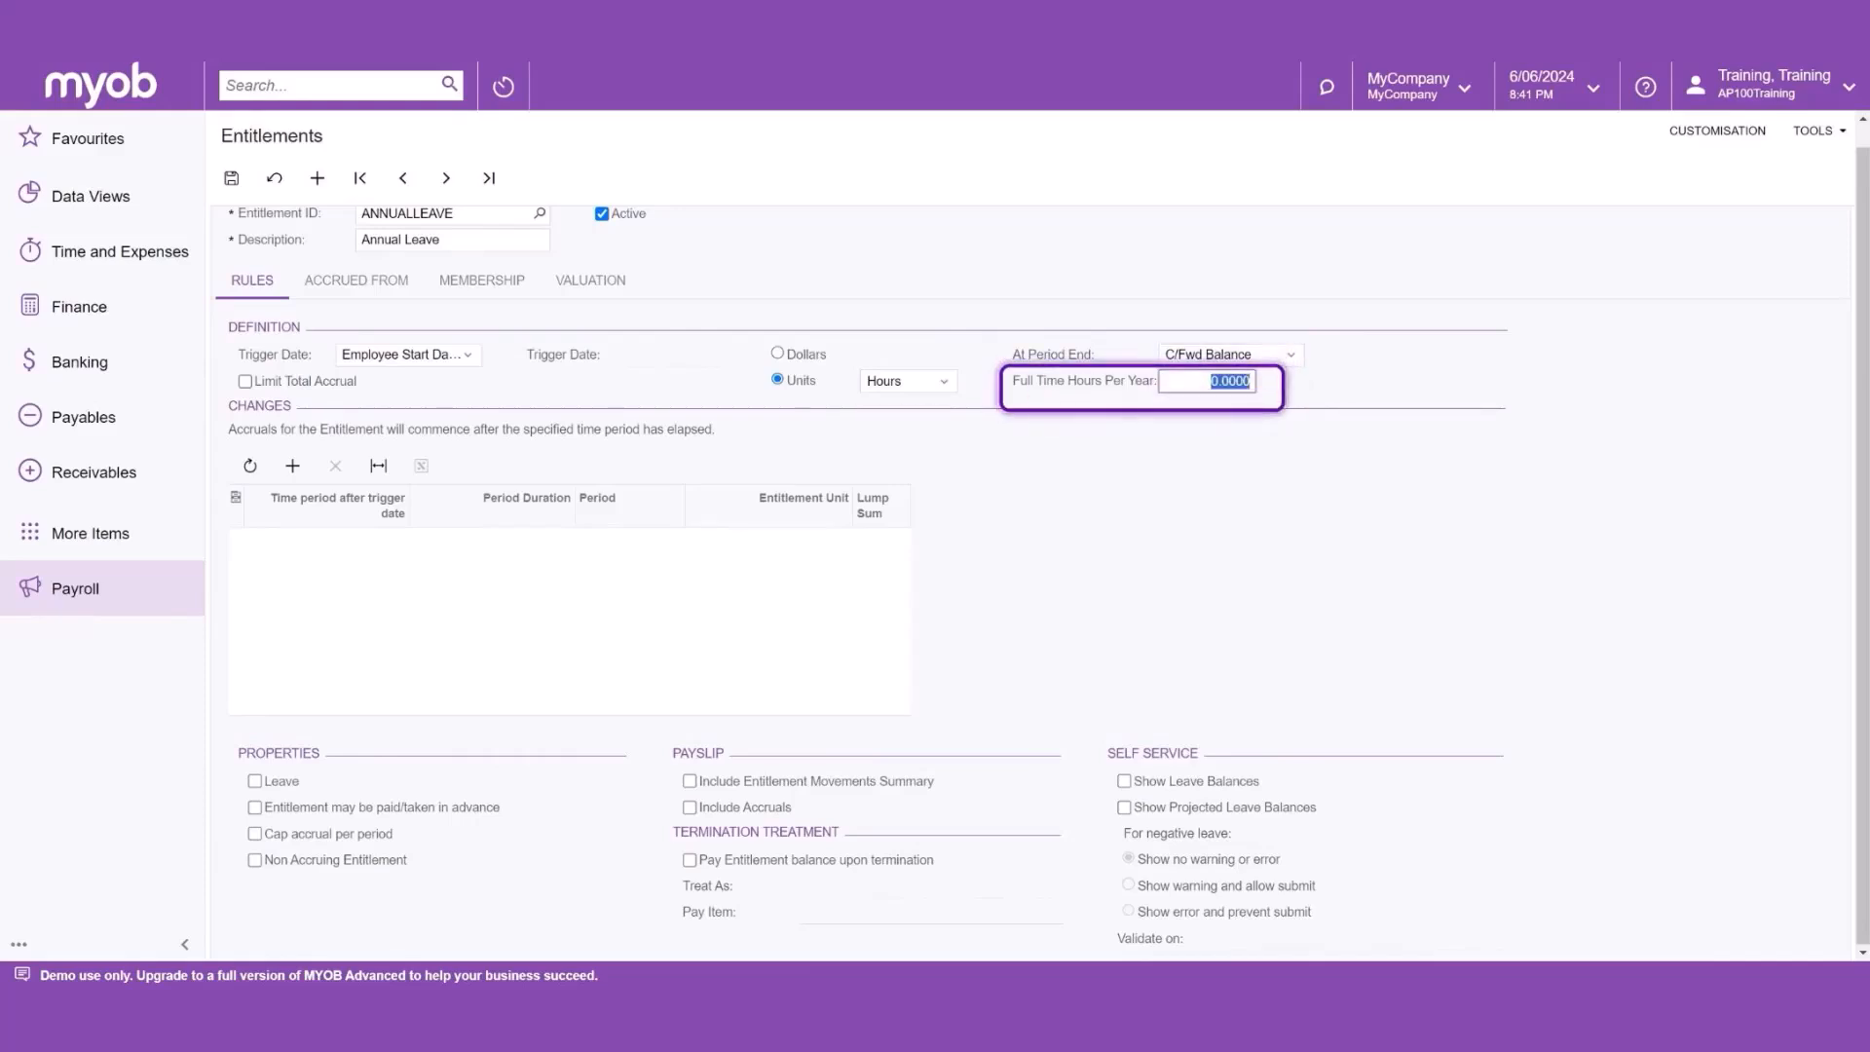
type("1976")
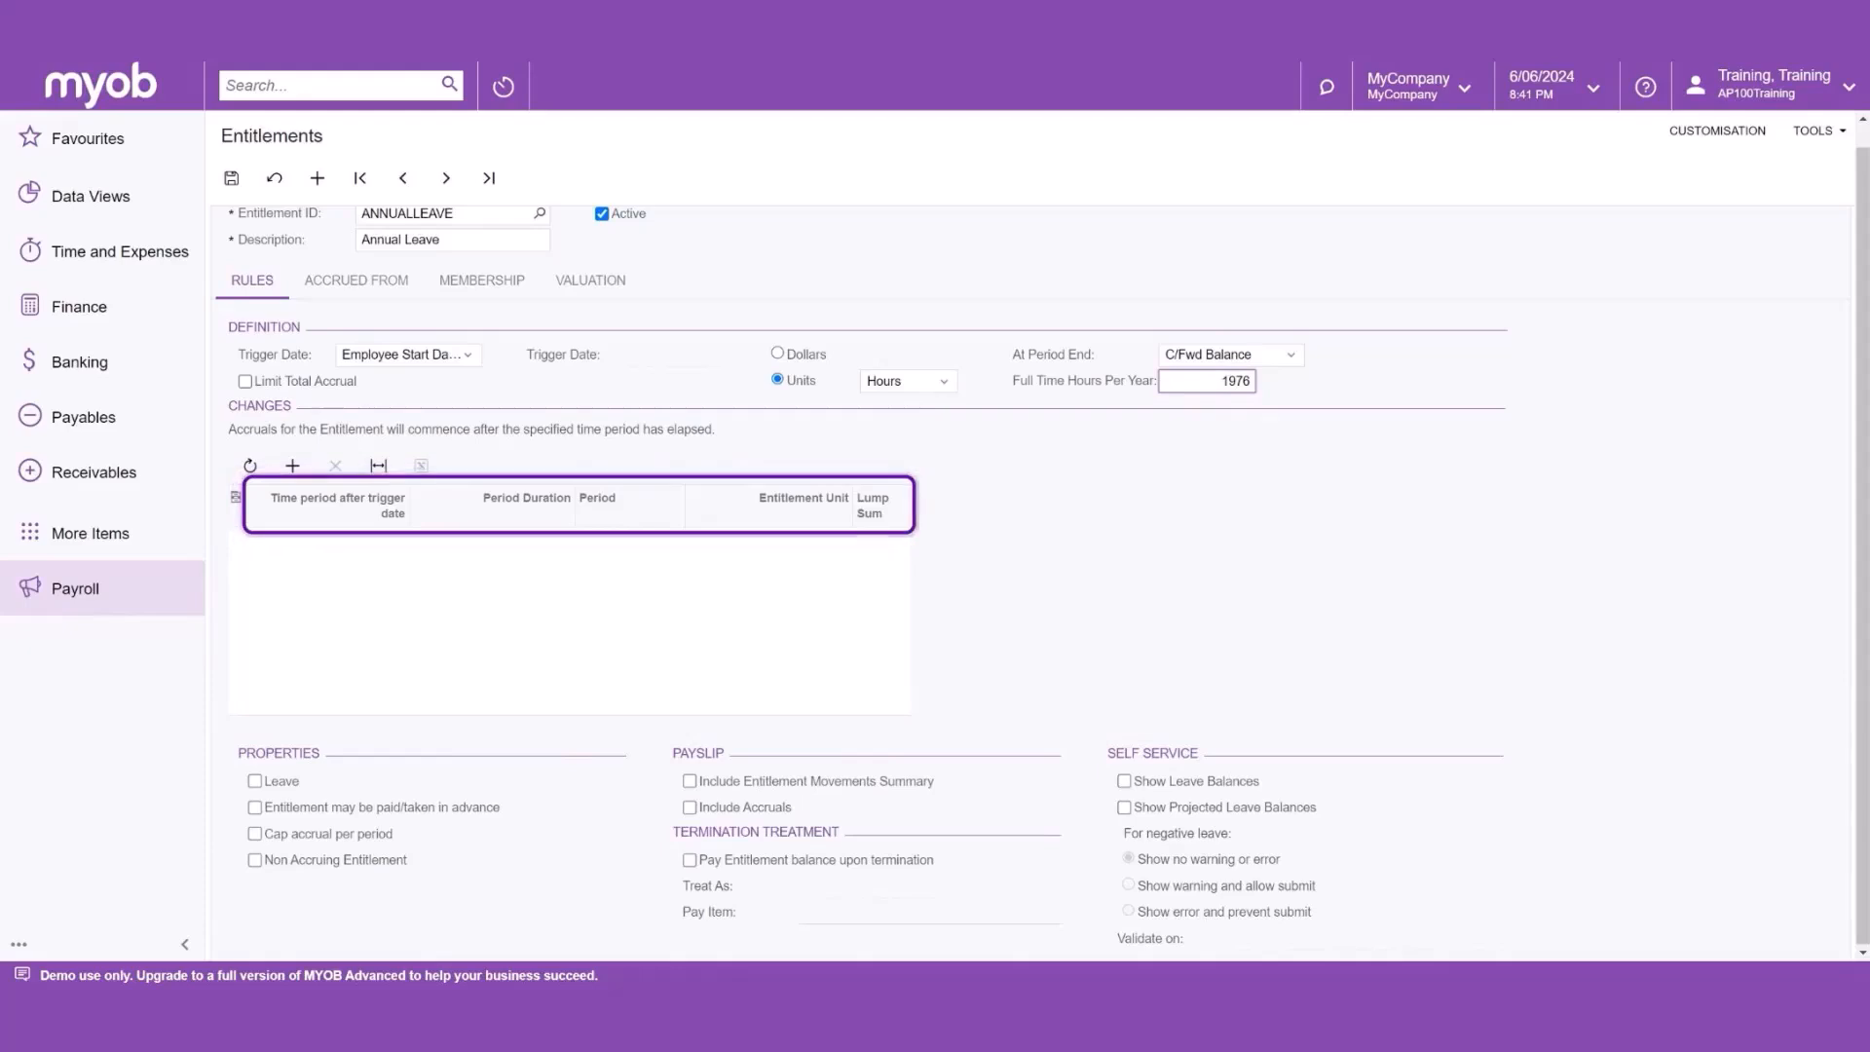
key("Return")
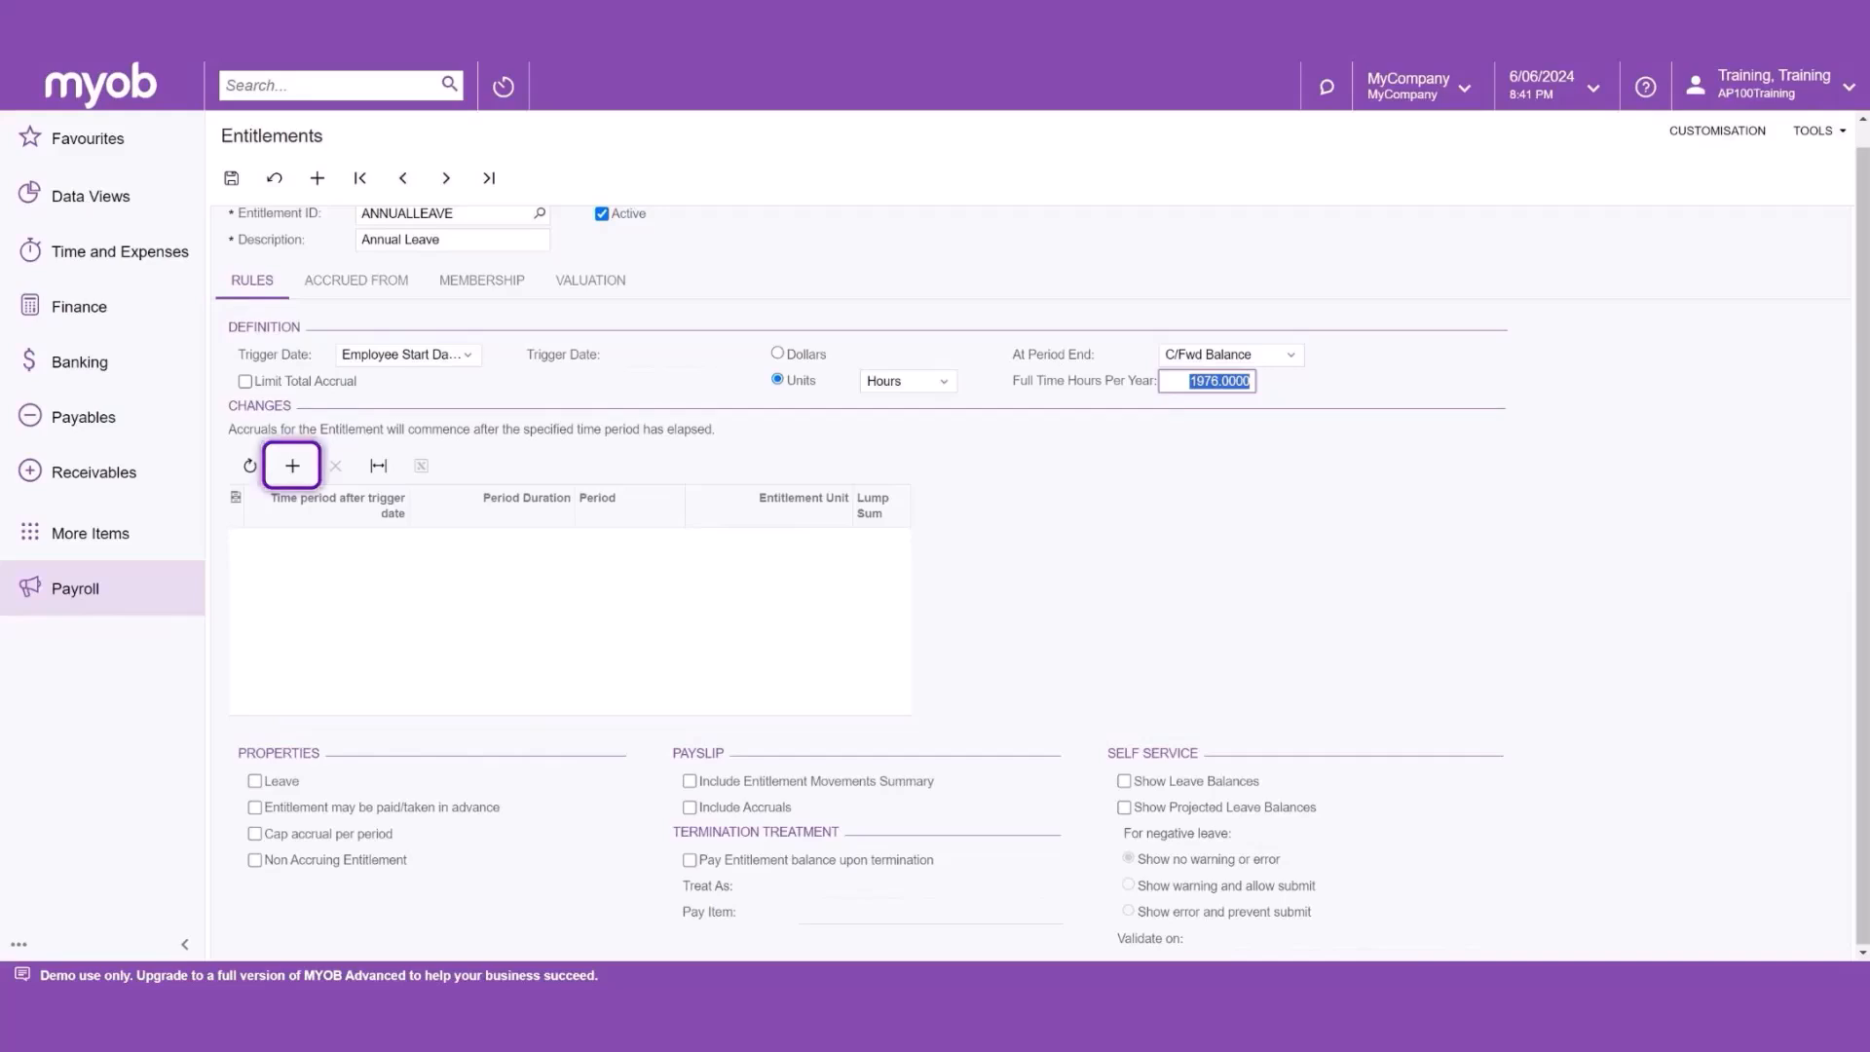
Step: Add an accrual rule starting at 0 with a duration of 12 Months and 152 entitlement units, without lump sum
left_click(292, 466)
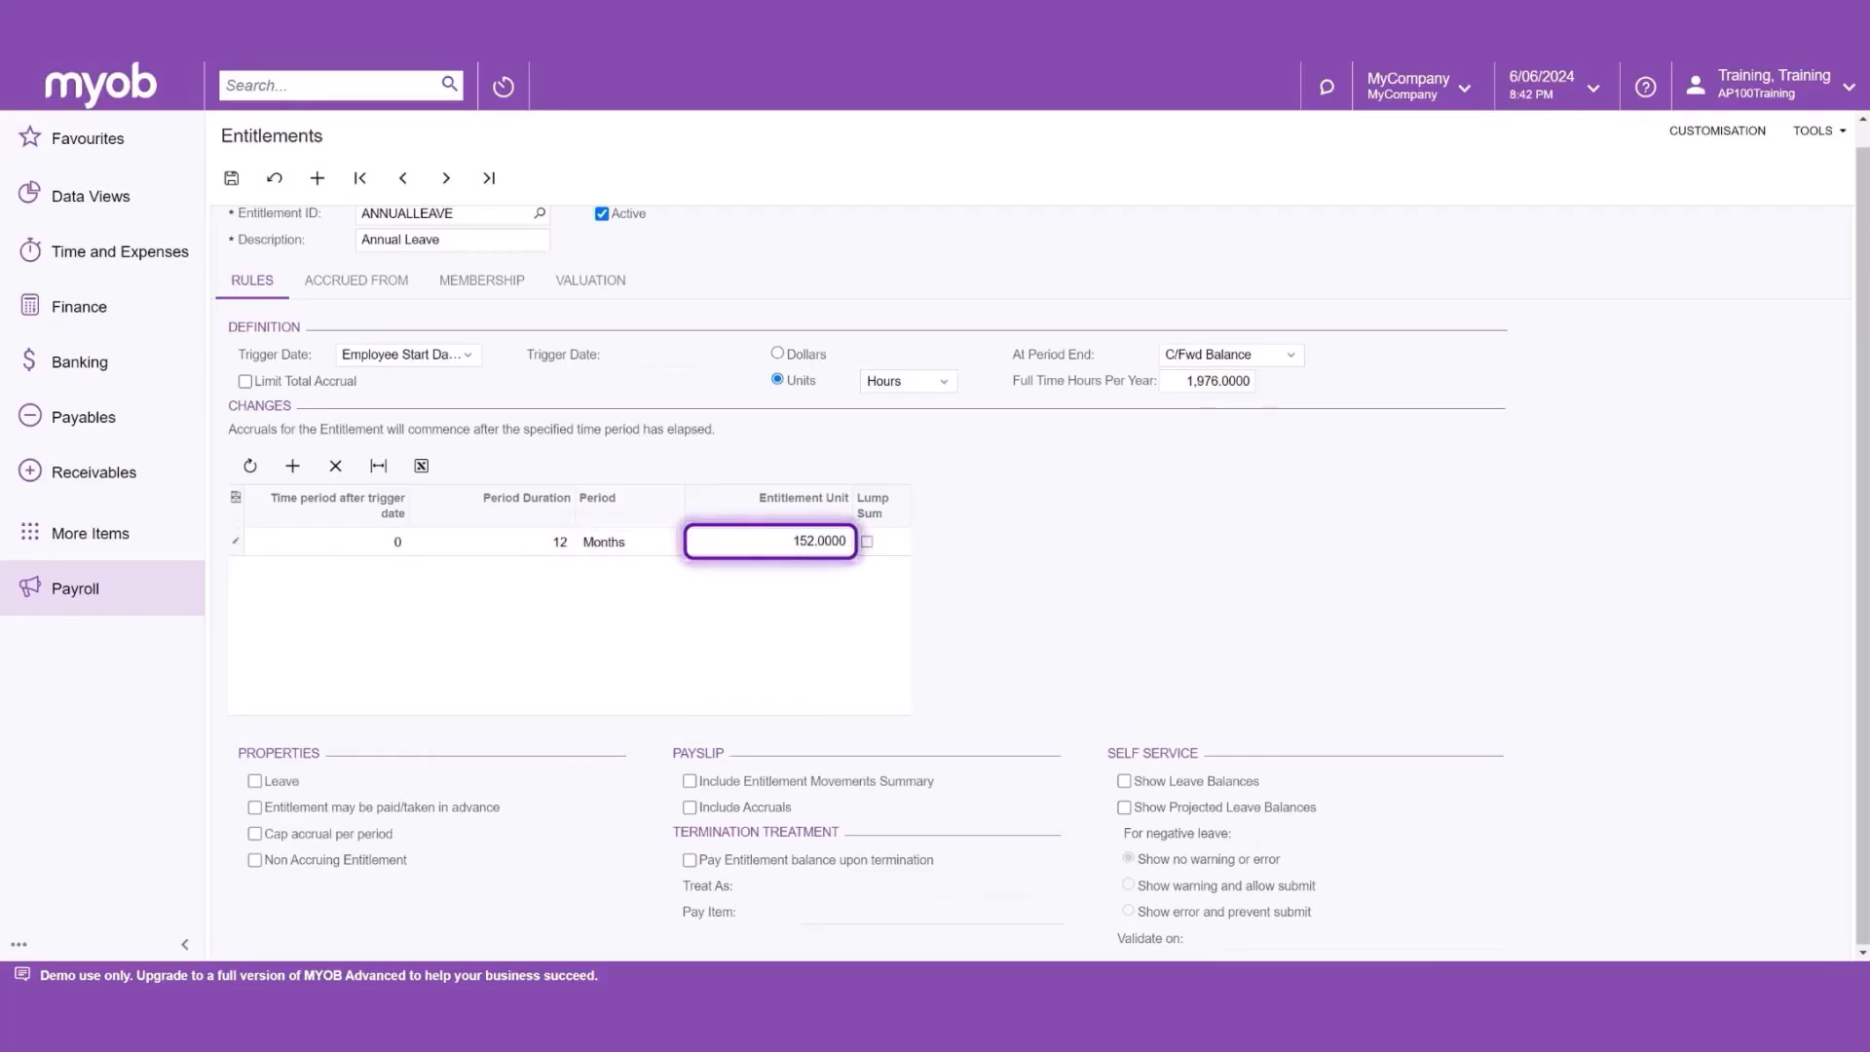
left_click(866, 541)
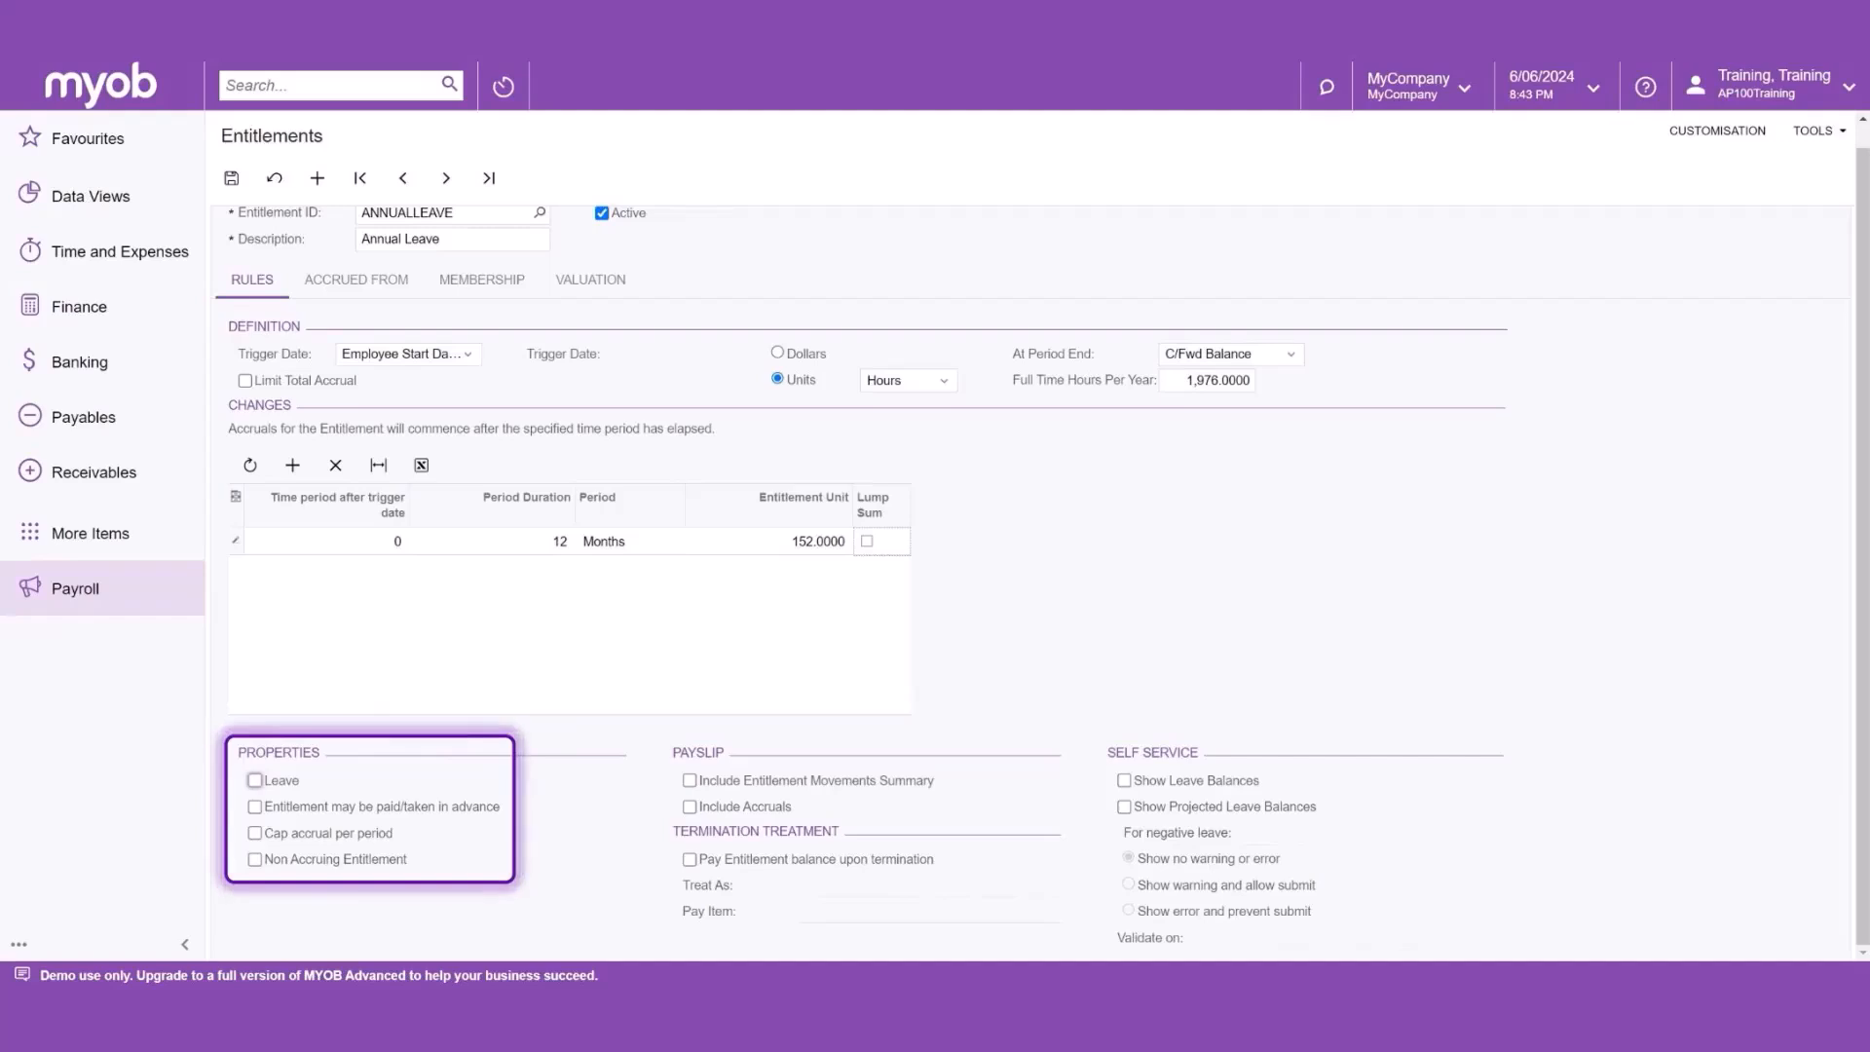
Step: Enable the leave, advance, accrual cap, payslip, termination payout as Annual Leave and Show Leave Balances options, and add Wages as an accrual base item
left_click(254, 780)
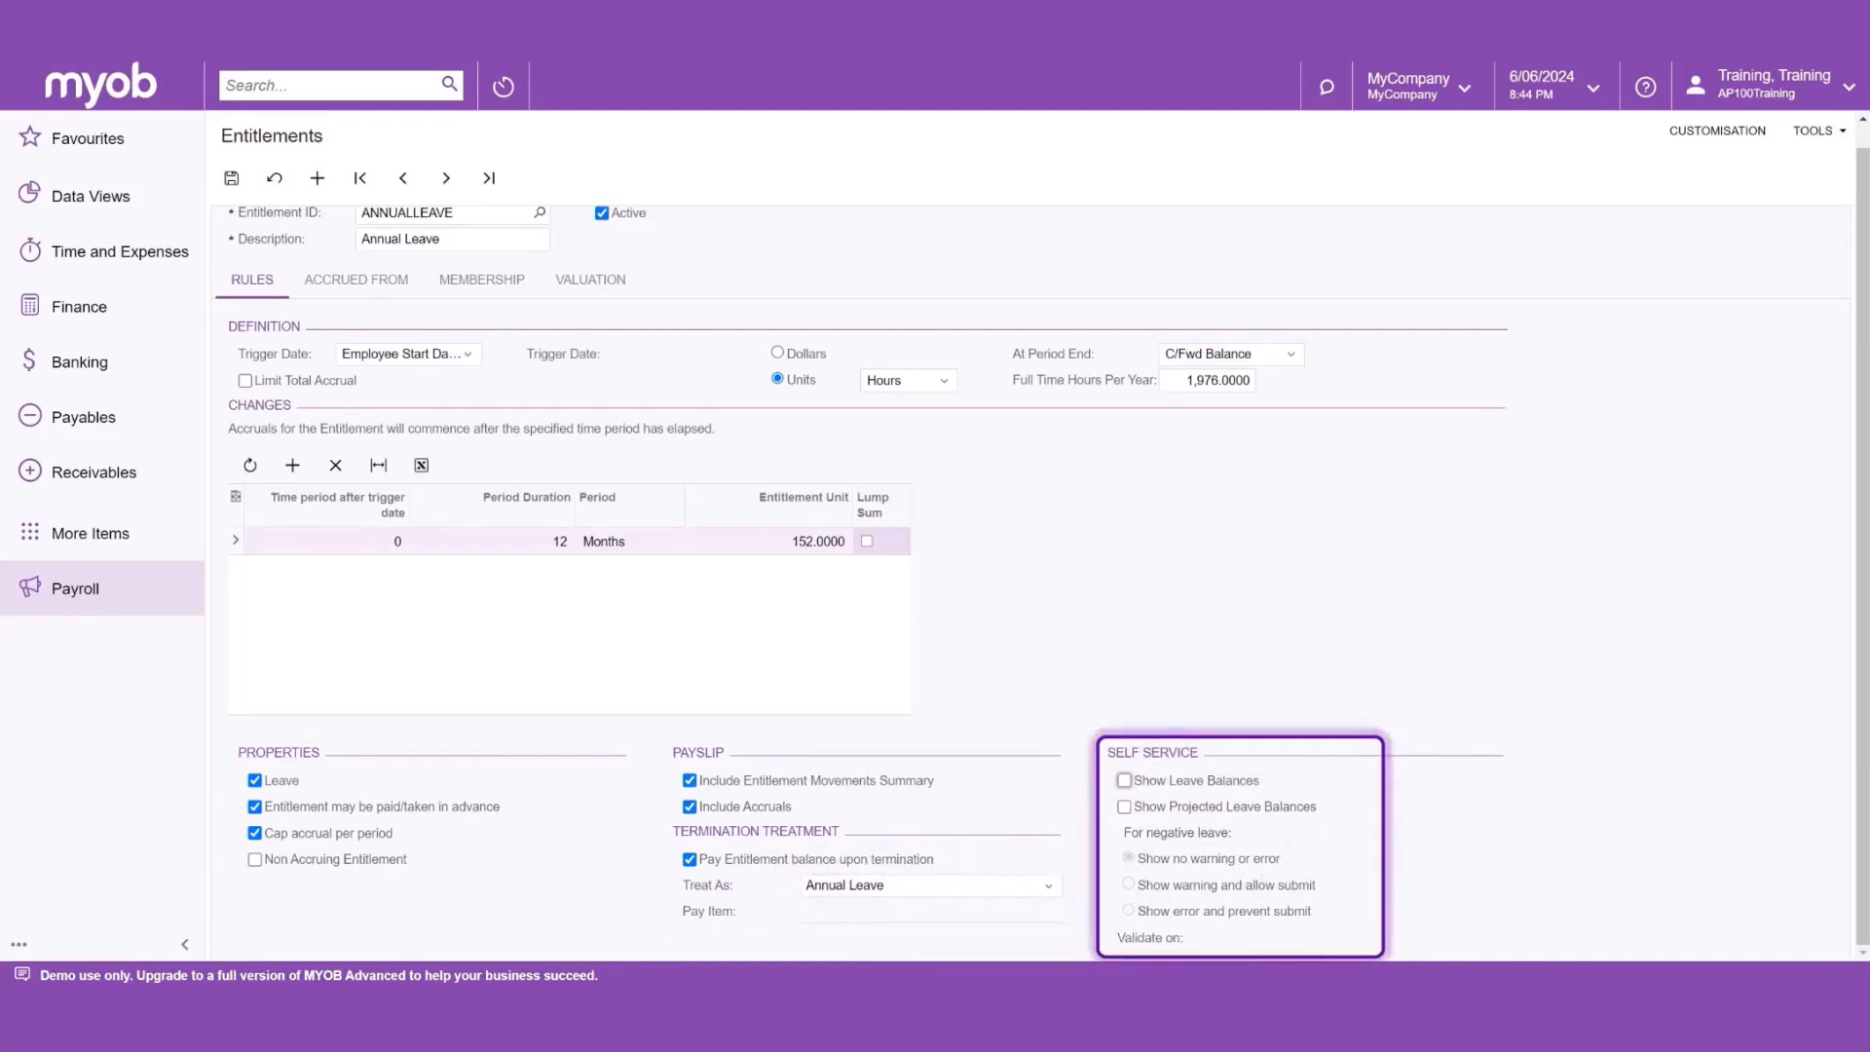
left_click(1123, 780)
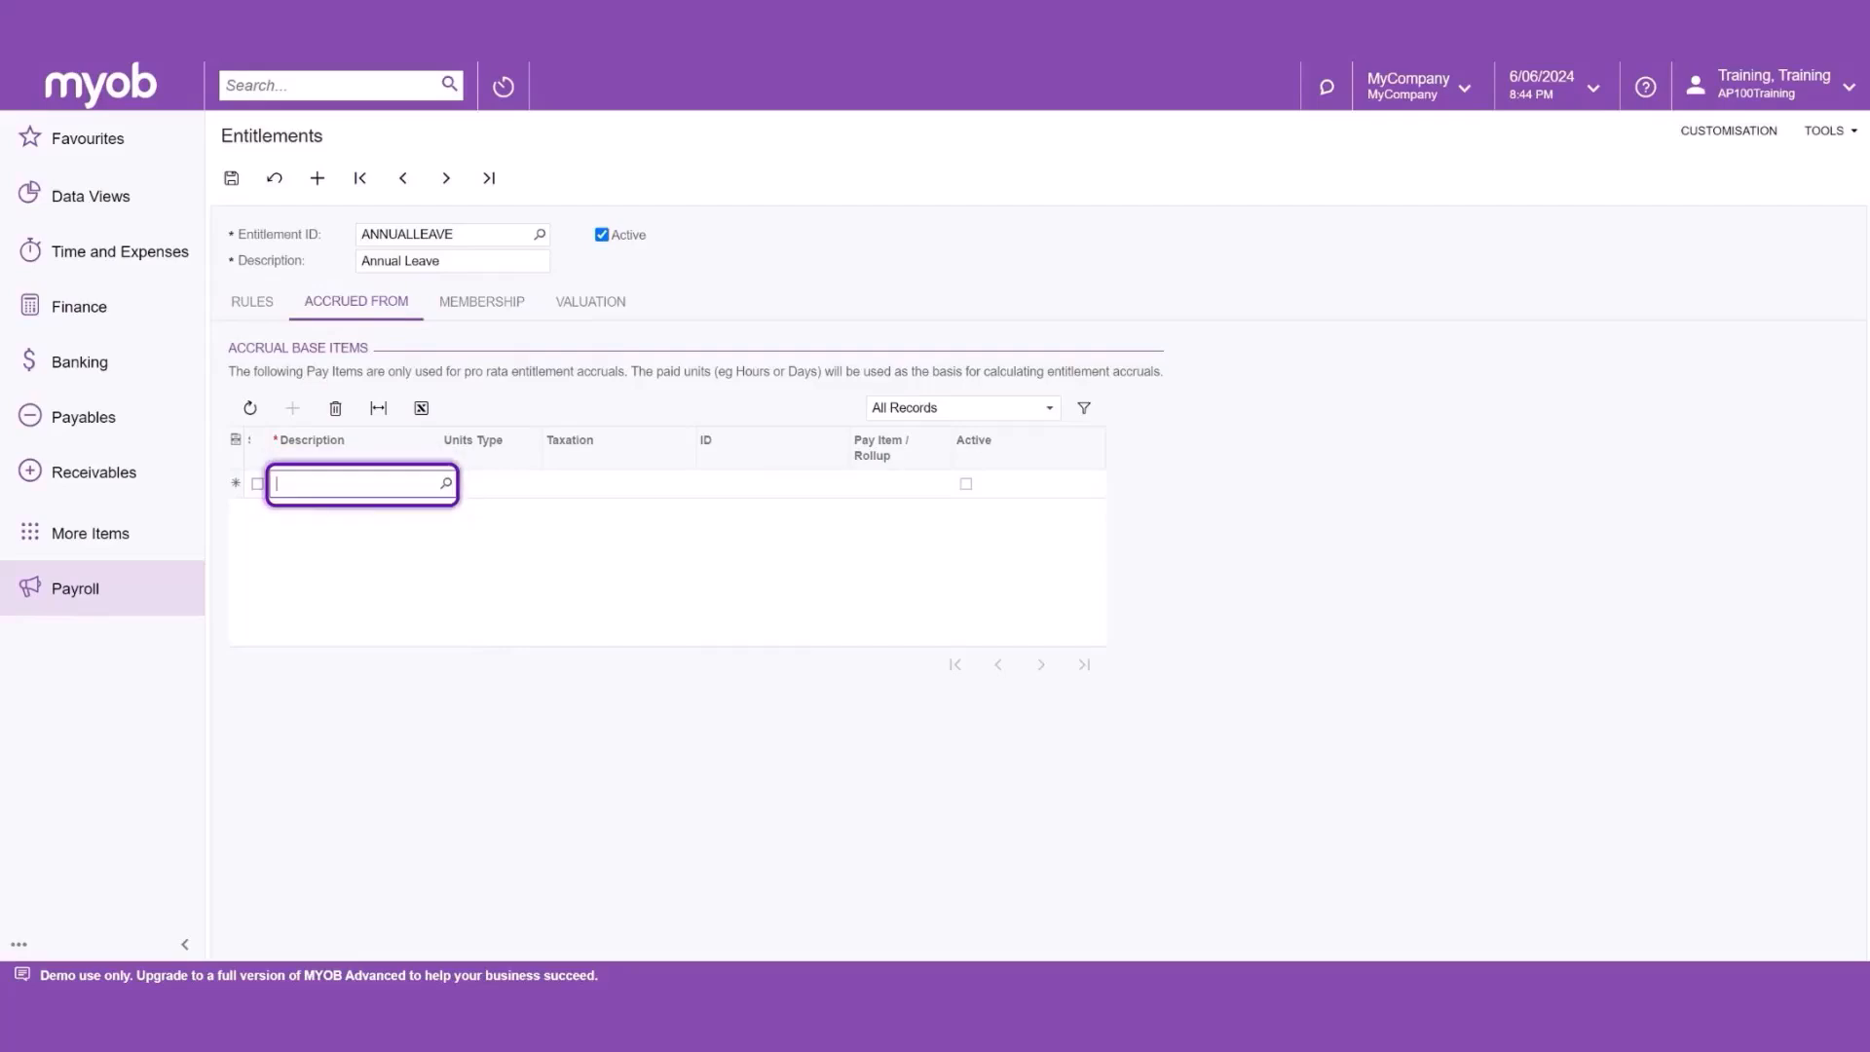
type("Wages")
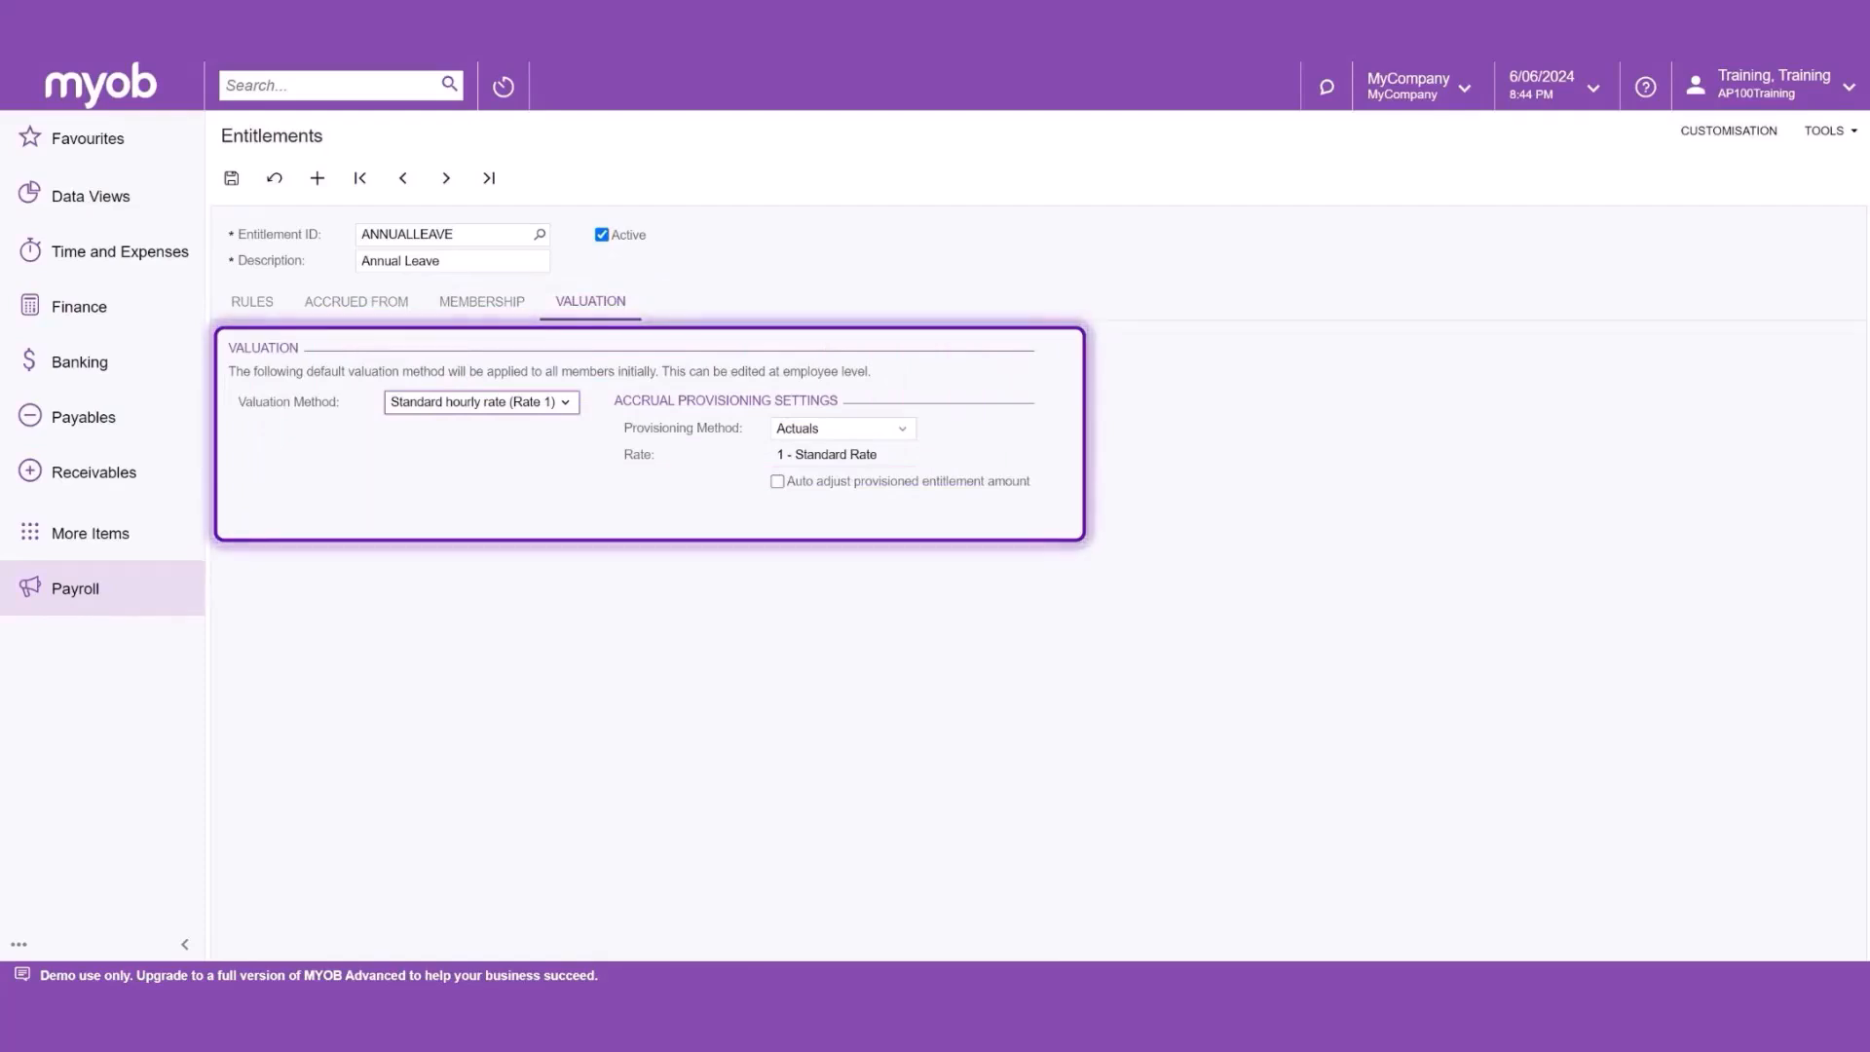
Step: Keep valuation at Standard hourly rate (Rate 1) and provisioning at Actuals, enable auto adjustment of the provisioned entitlement amount, and save the entitlement
left_click(565, 403)
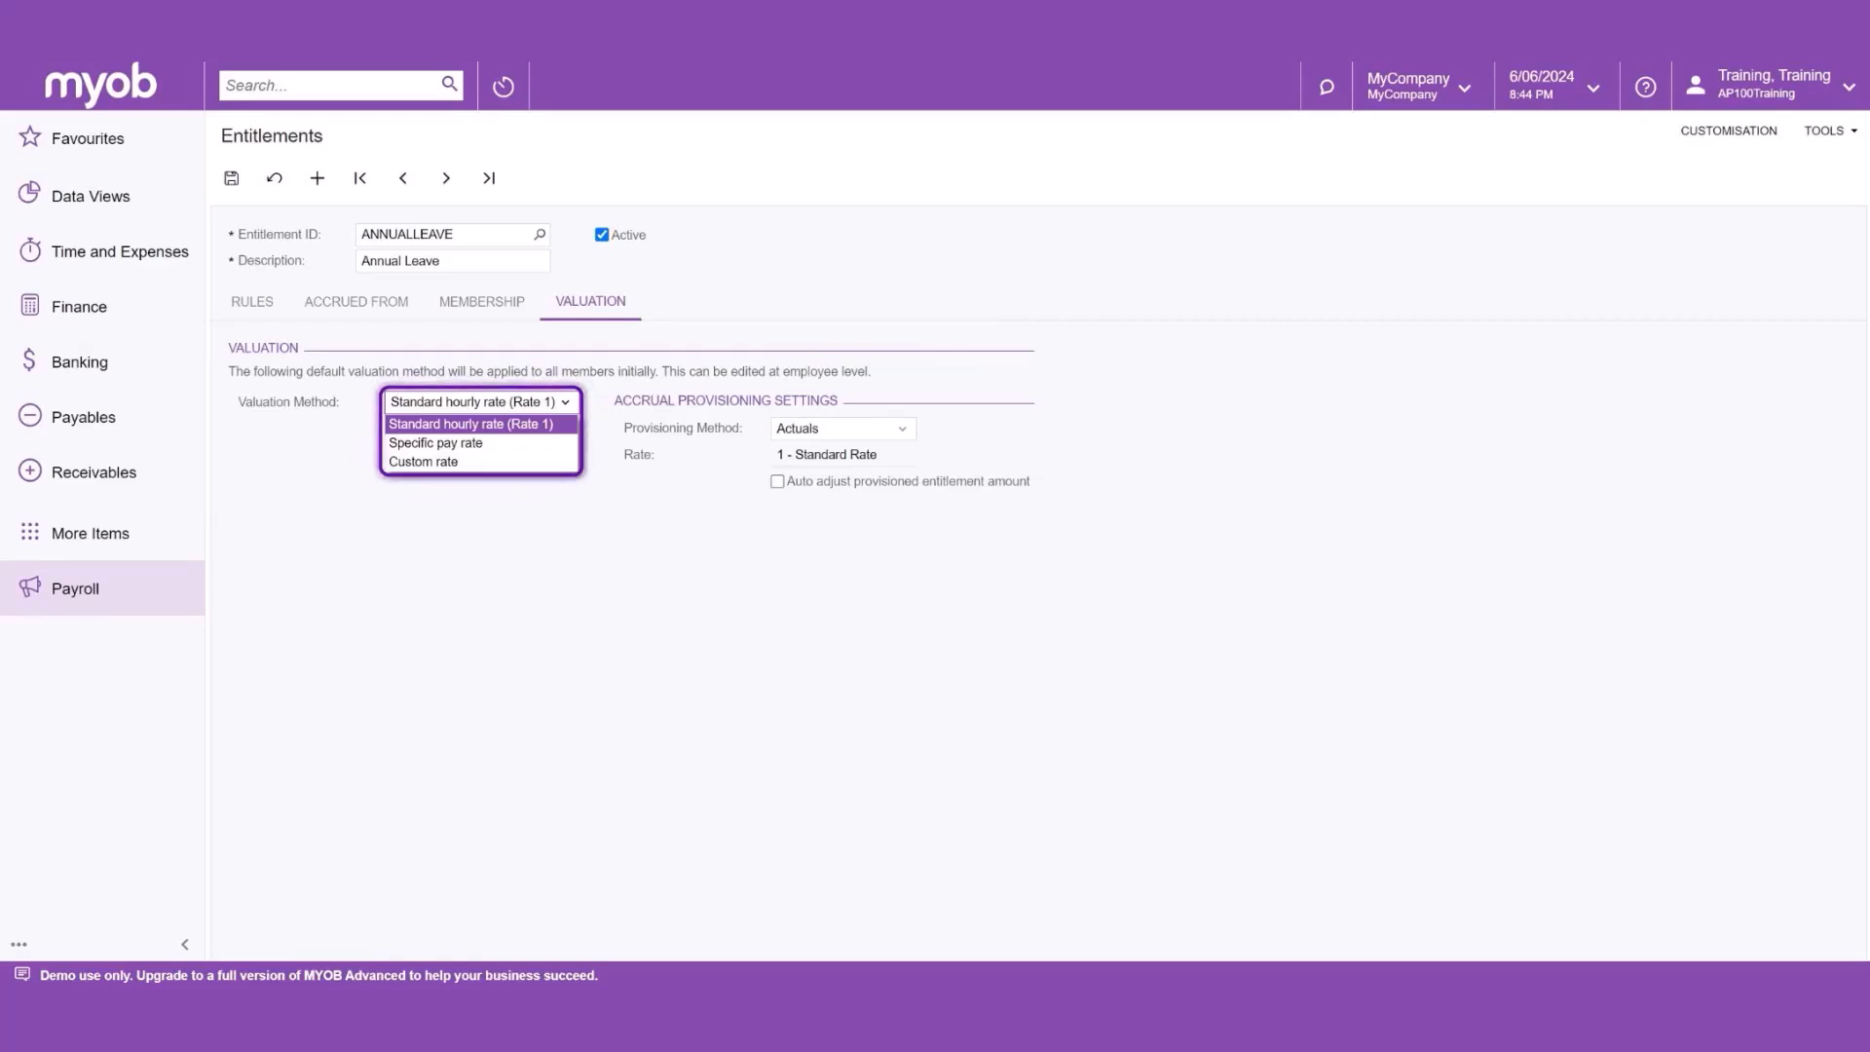
key("Escape")
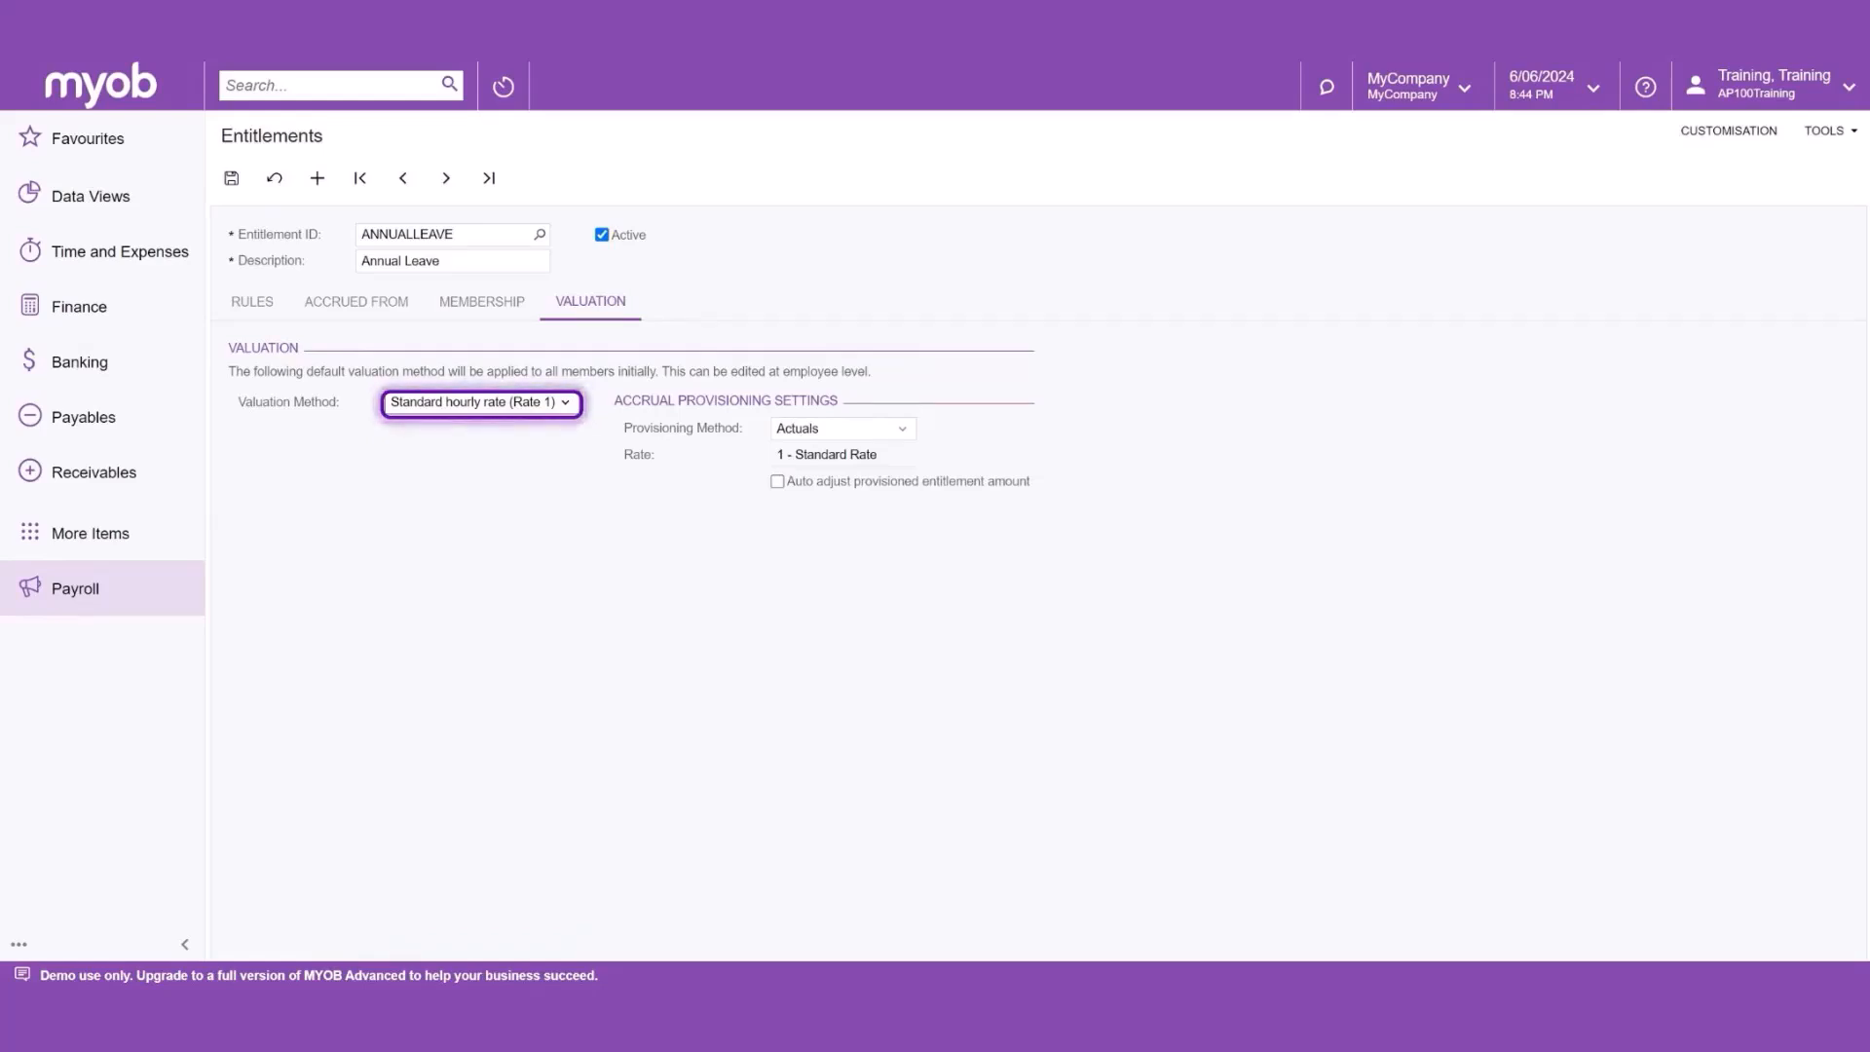
left_click(845, 429)
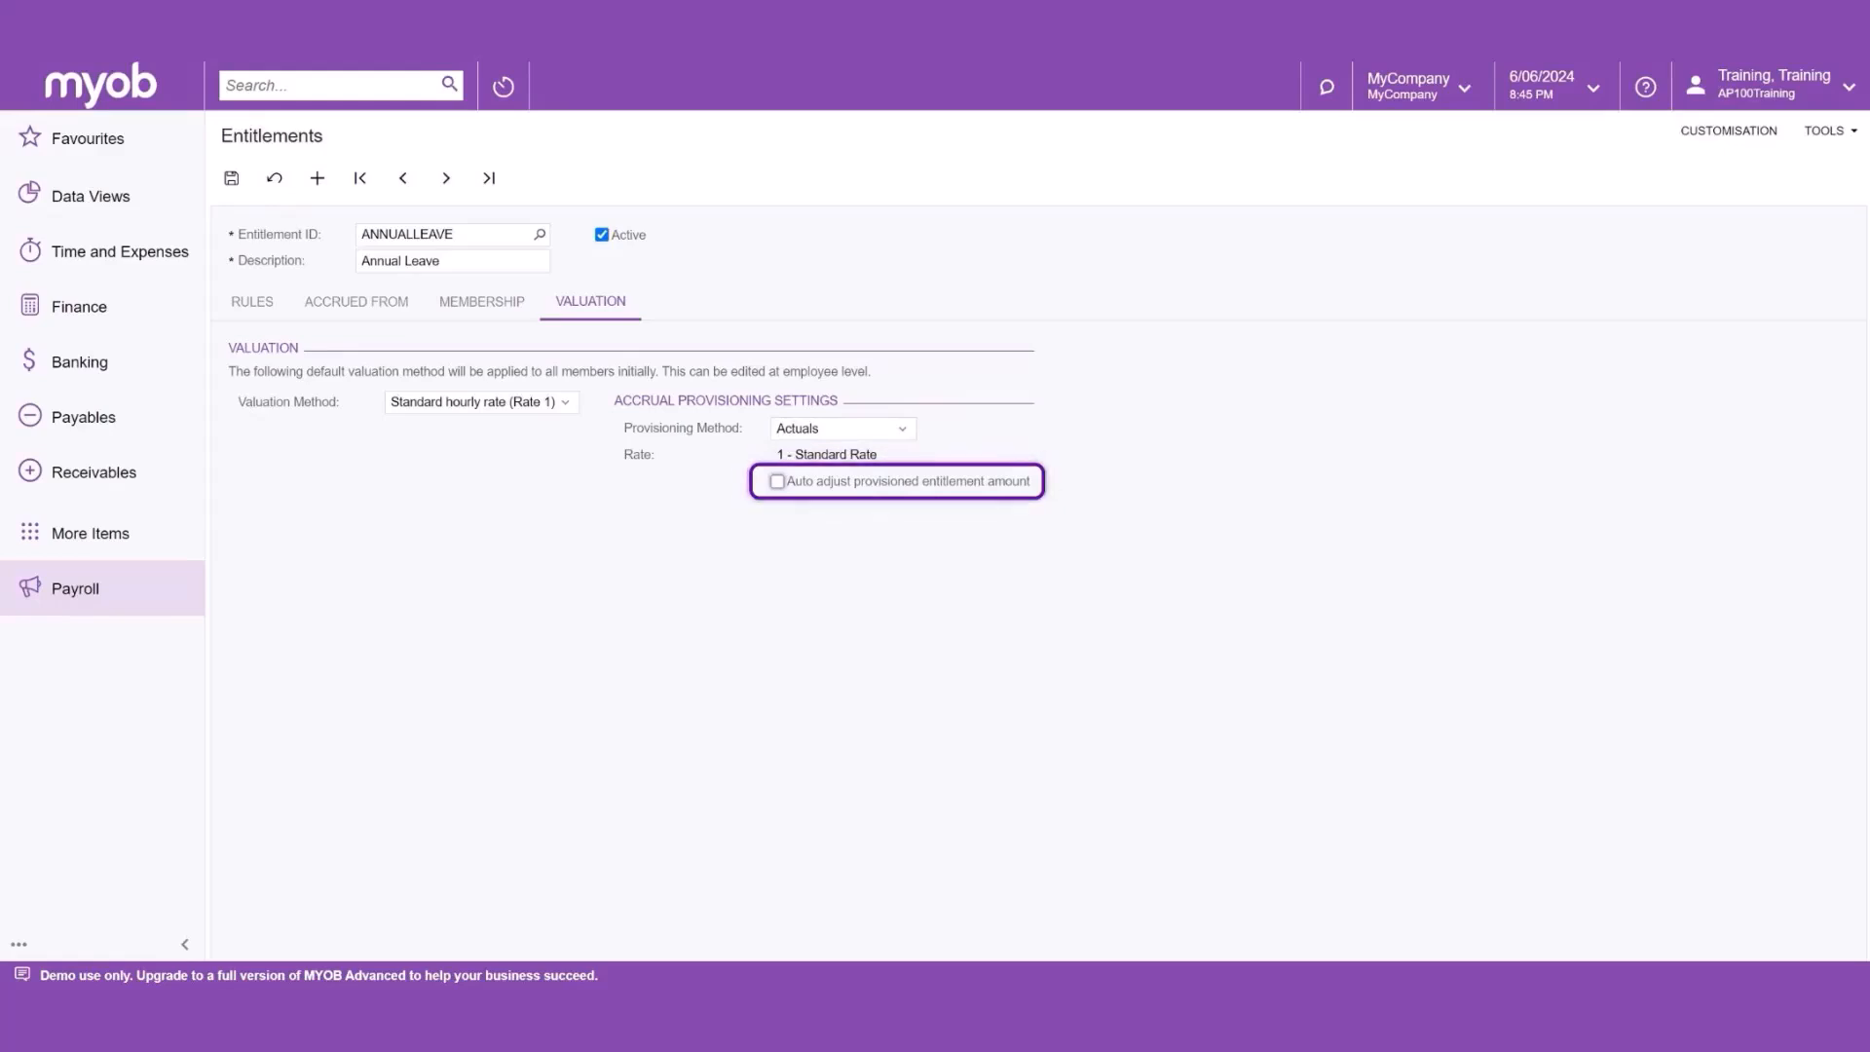
left_click(777, 481)
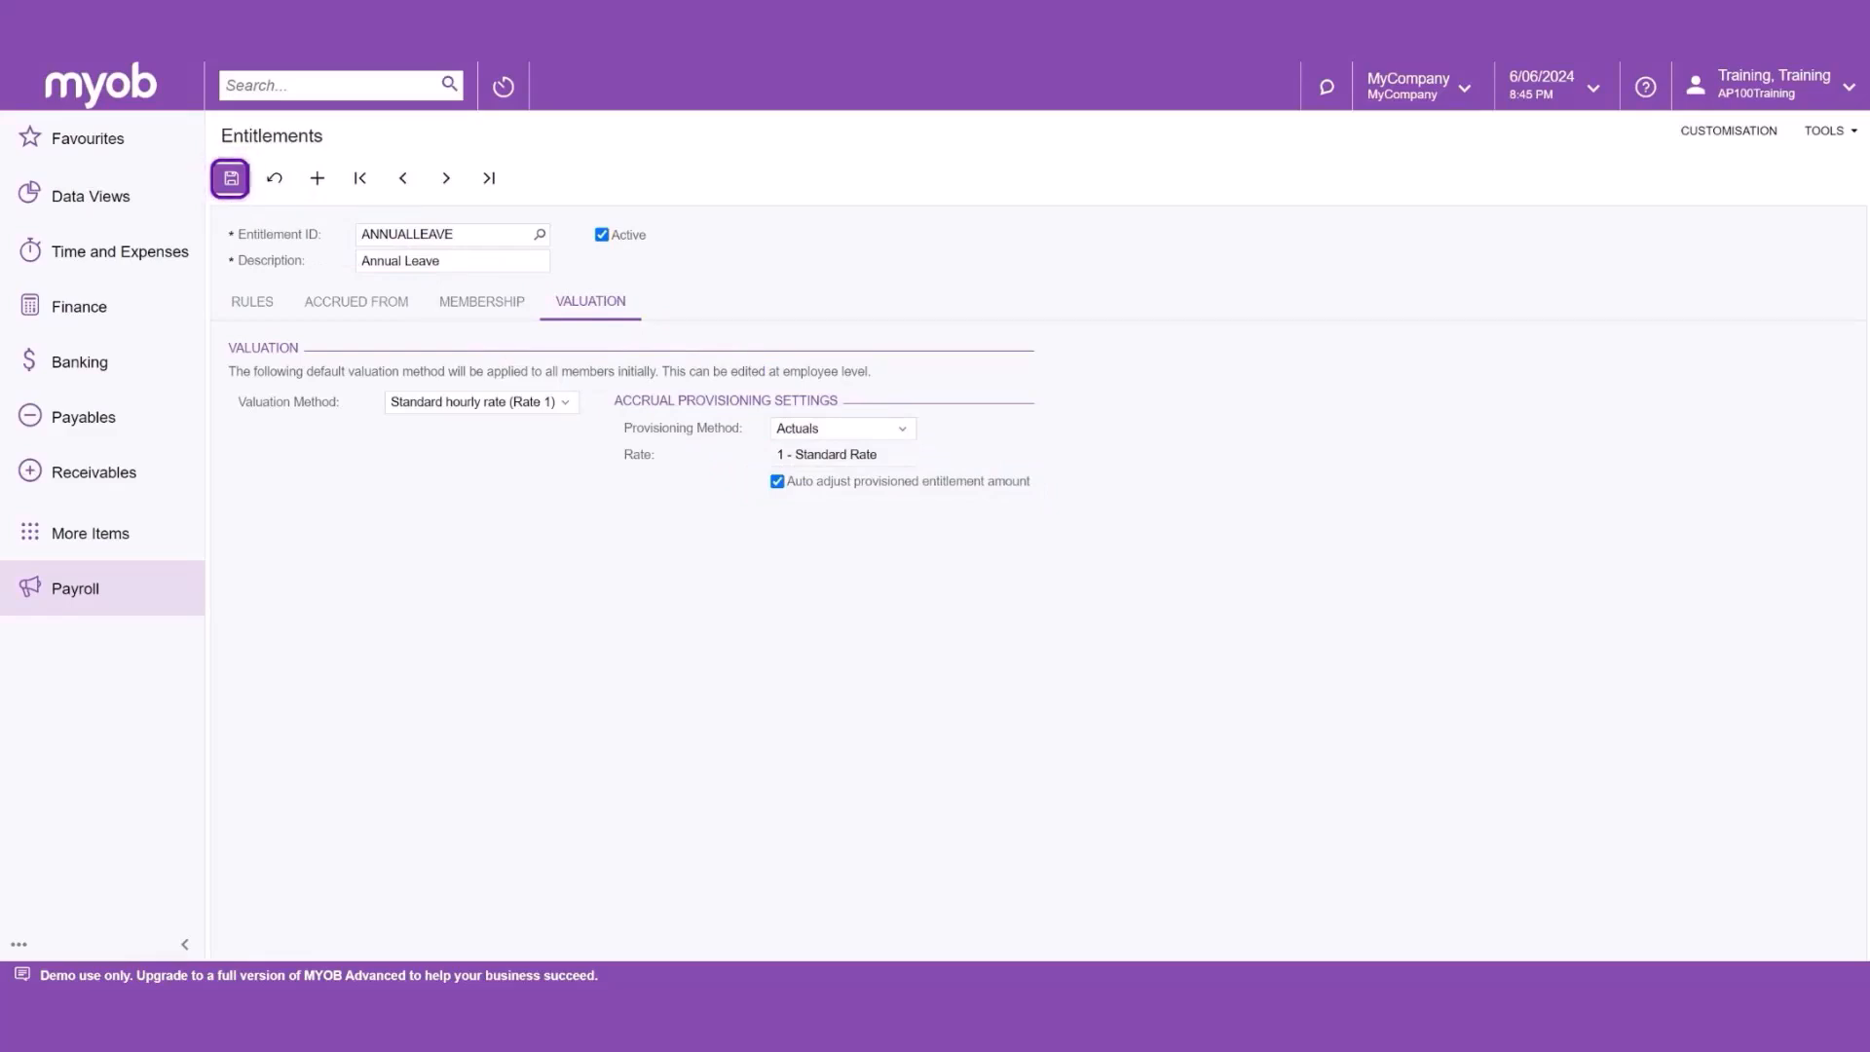
left_click(231, 179)
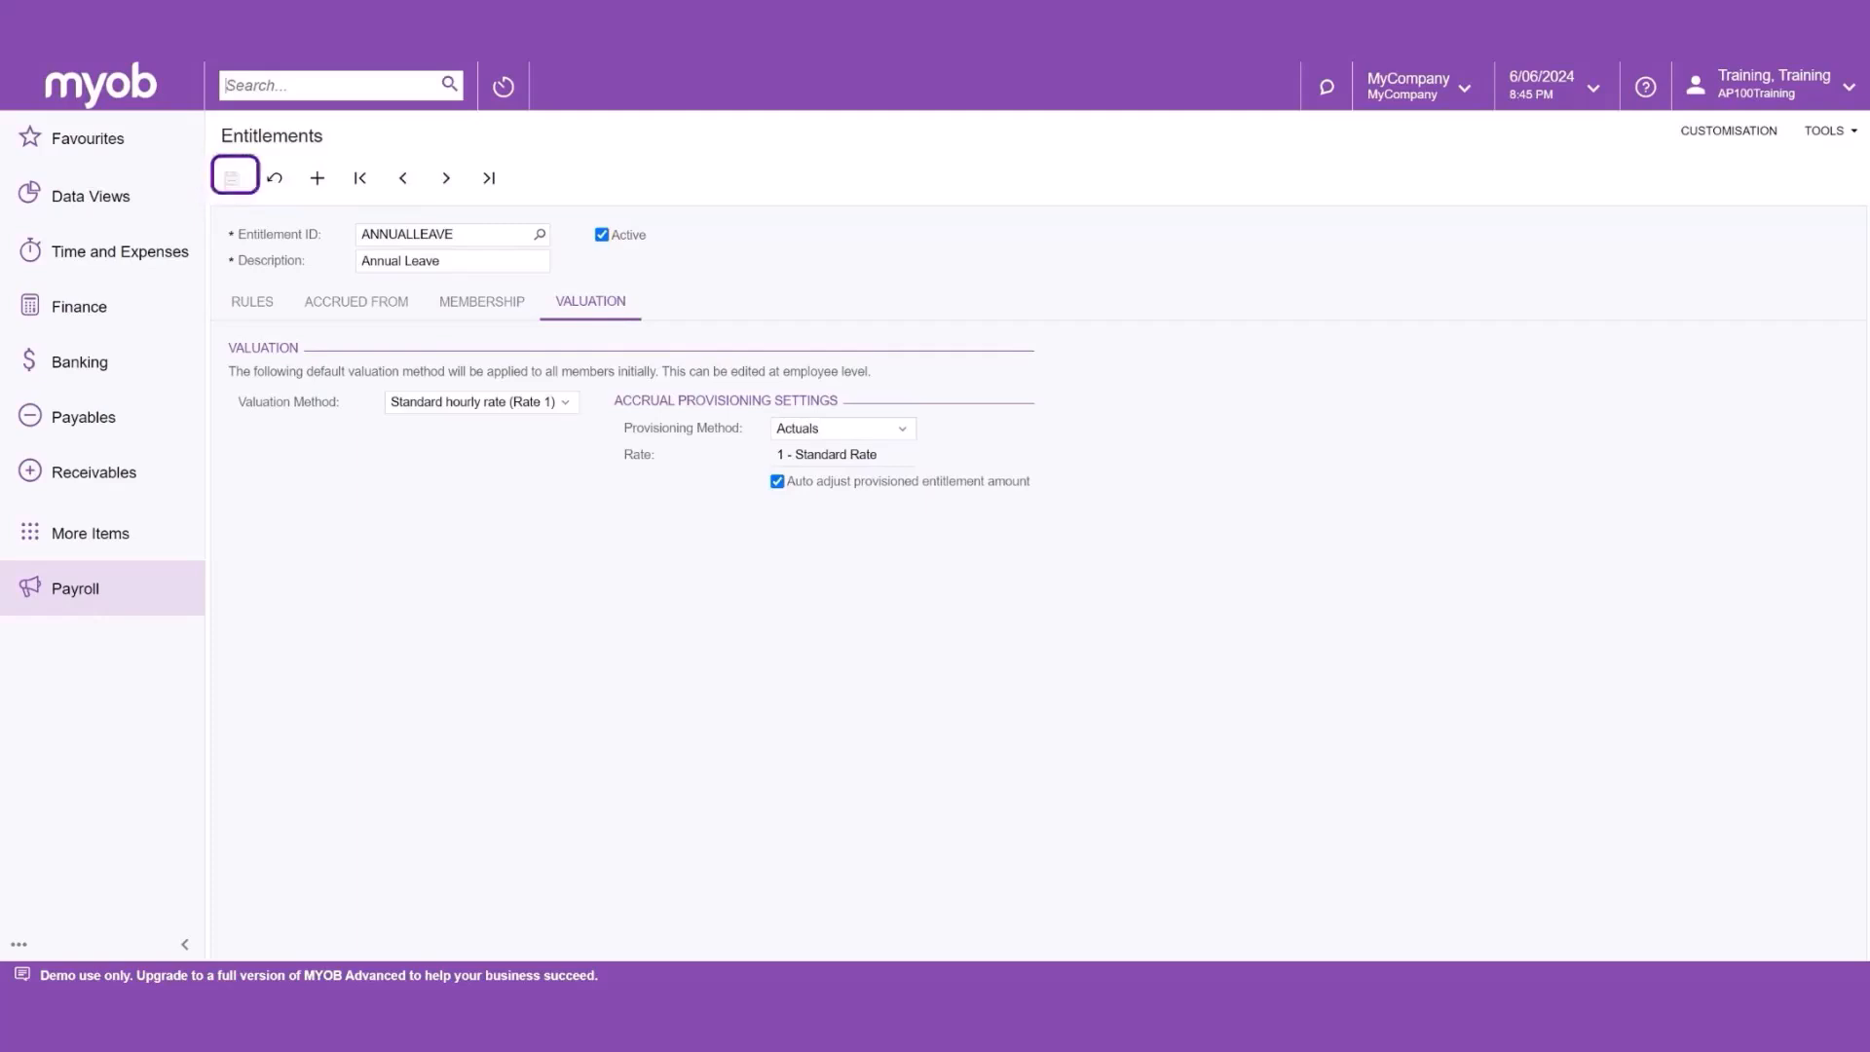
Step: Open the Pay Items screen and start pay item ANNLEAV with Annual Leave Accrual as its description and payslip label
left_click(331, 86)
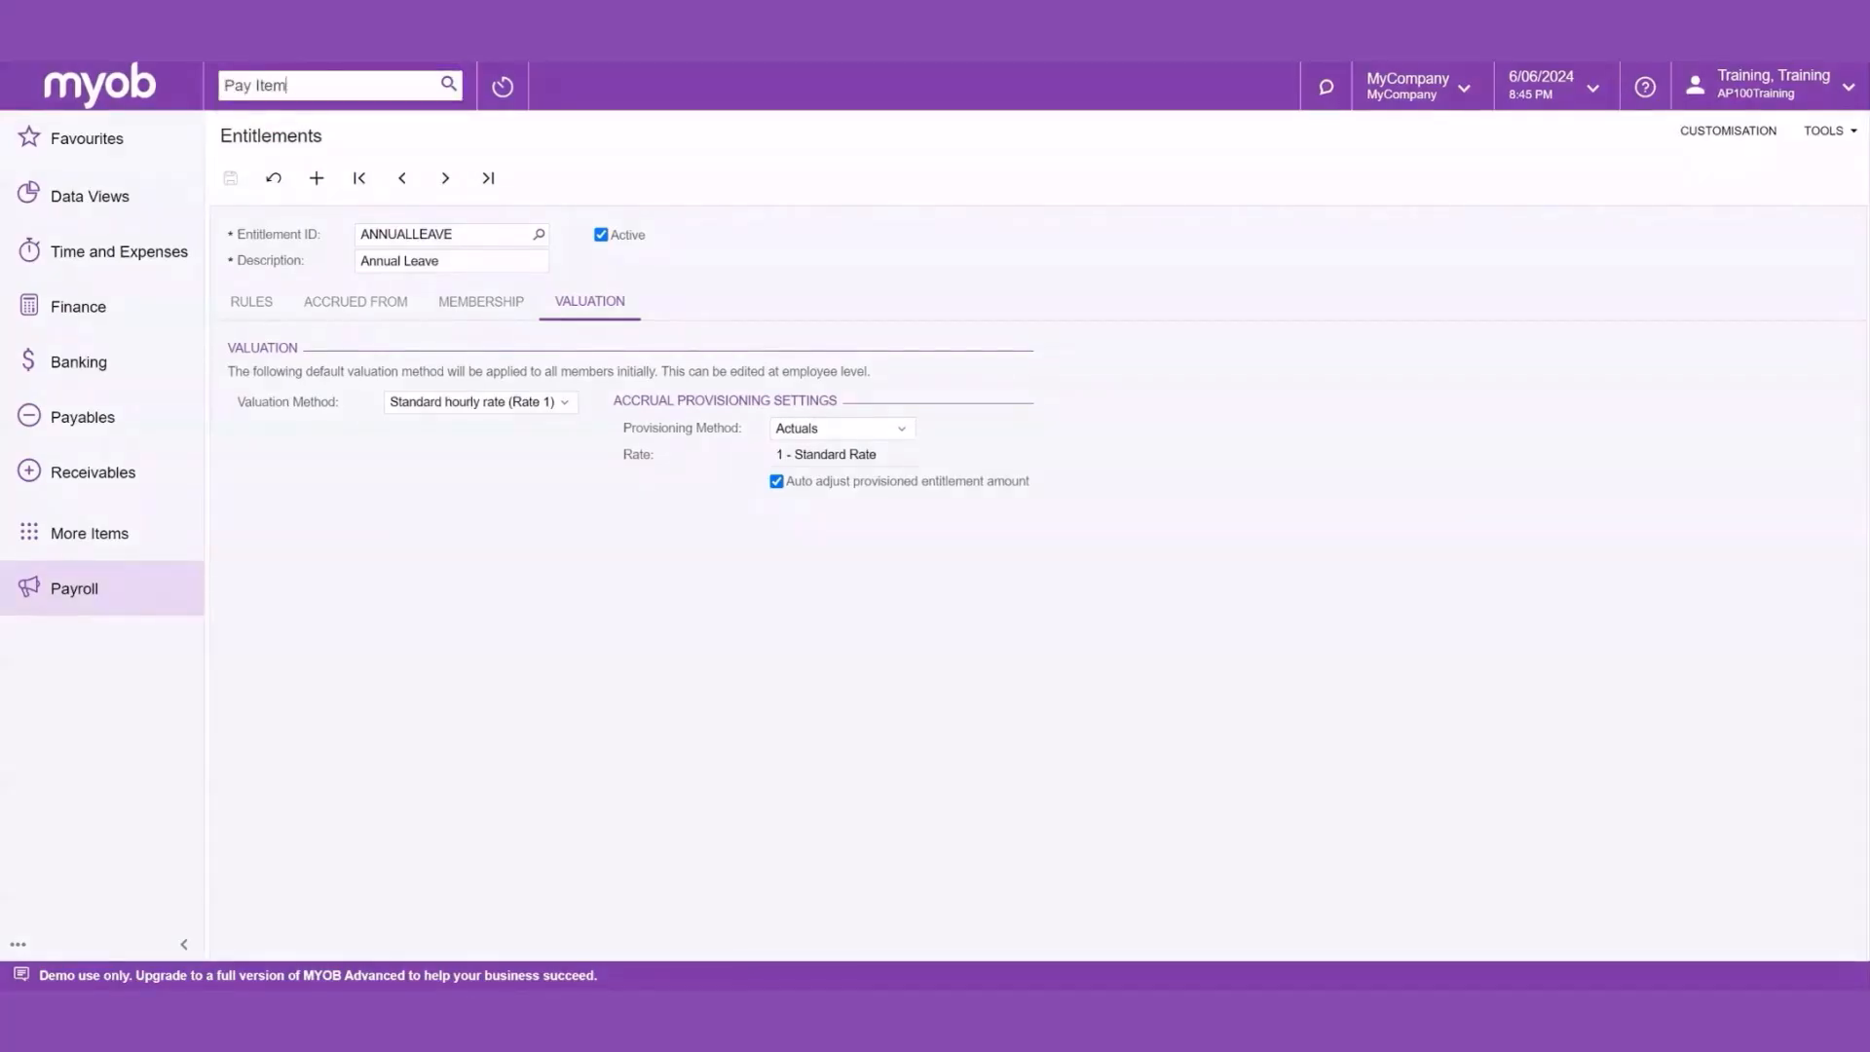
type("s")
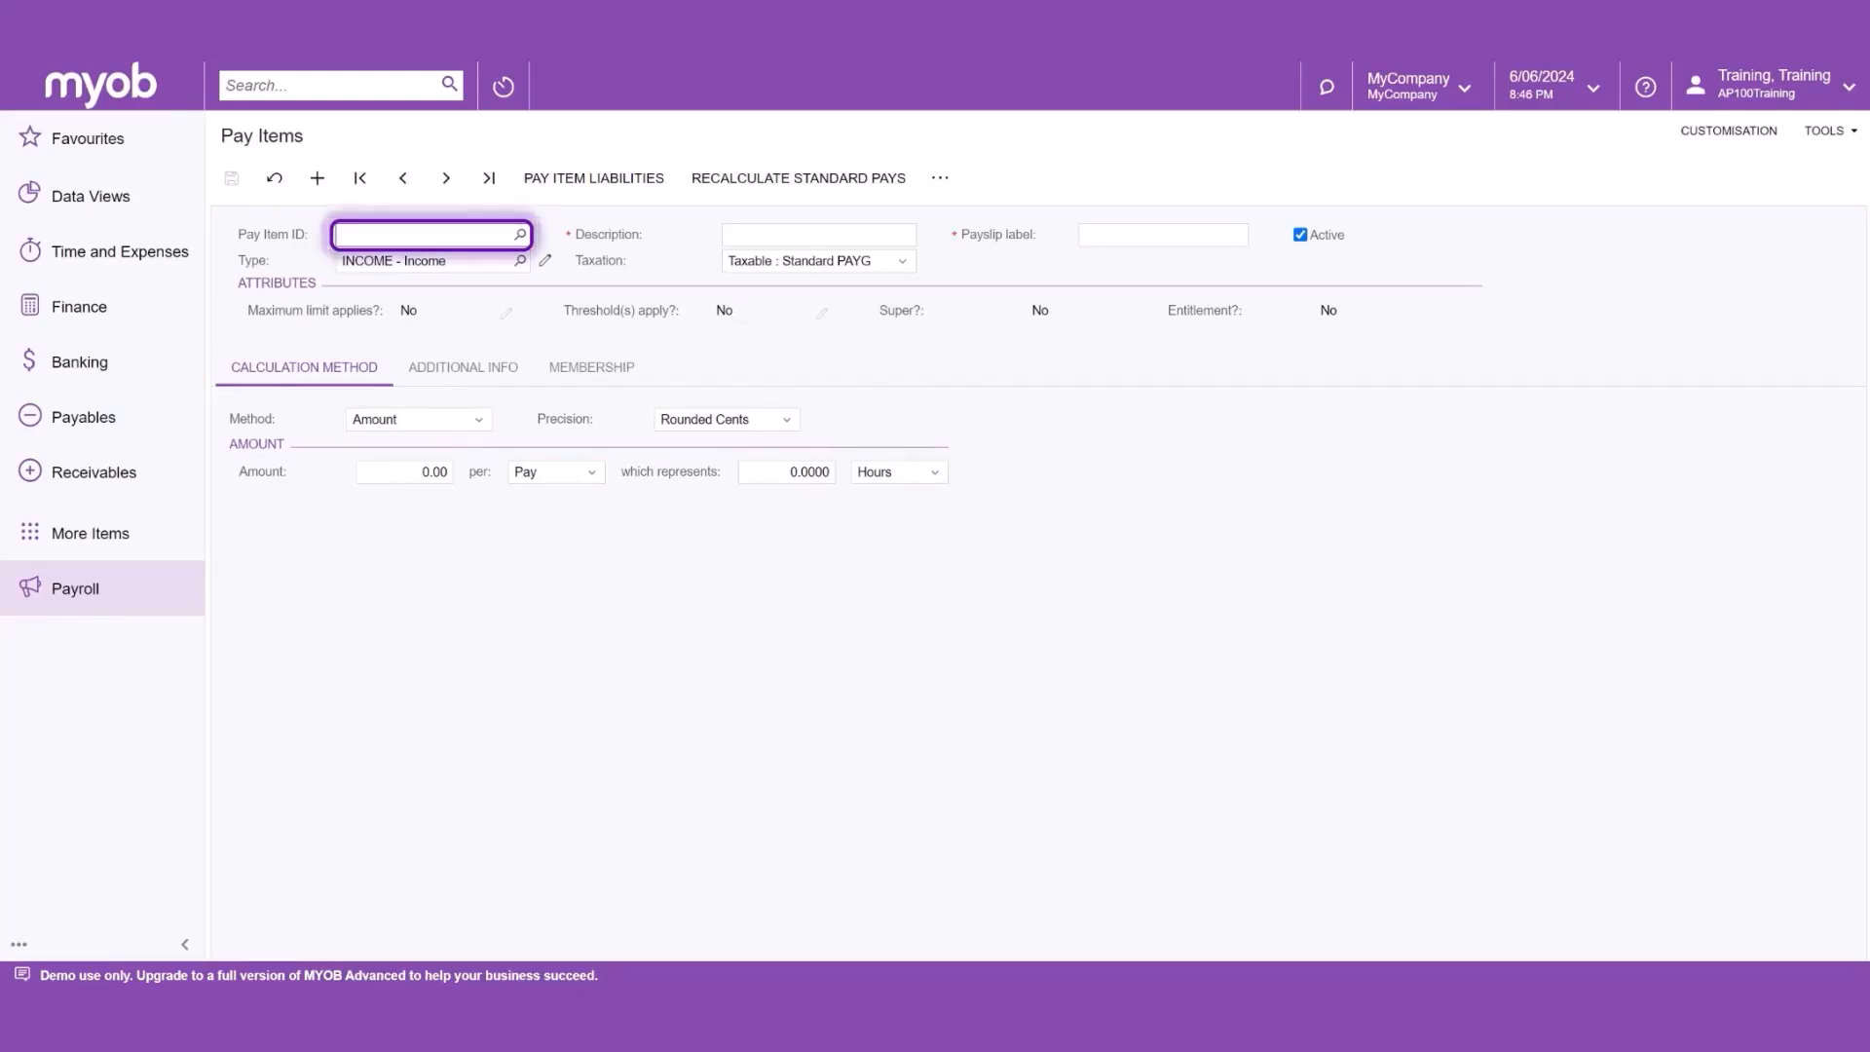
type("ANNLEAV")
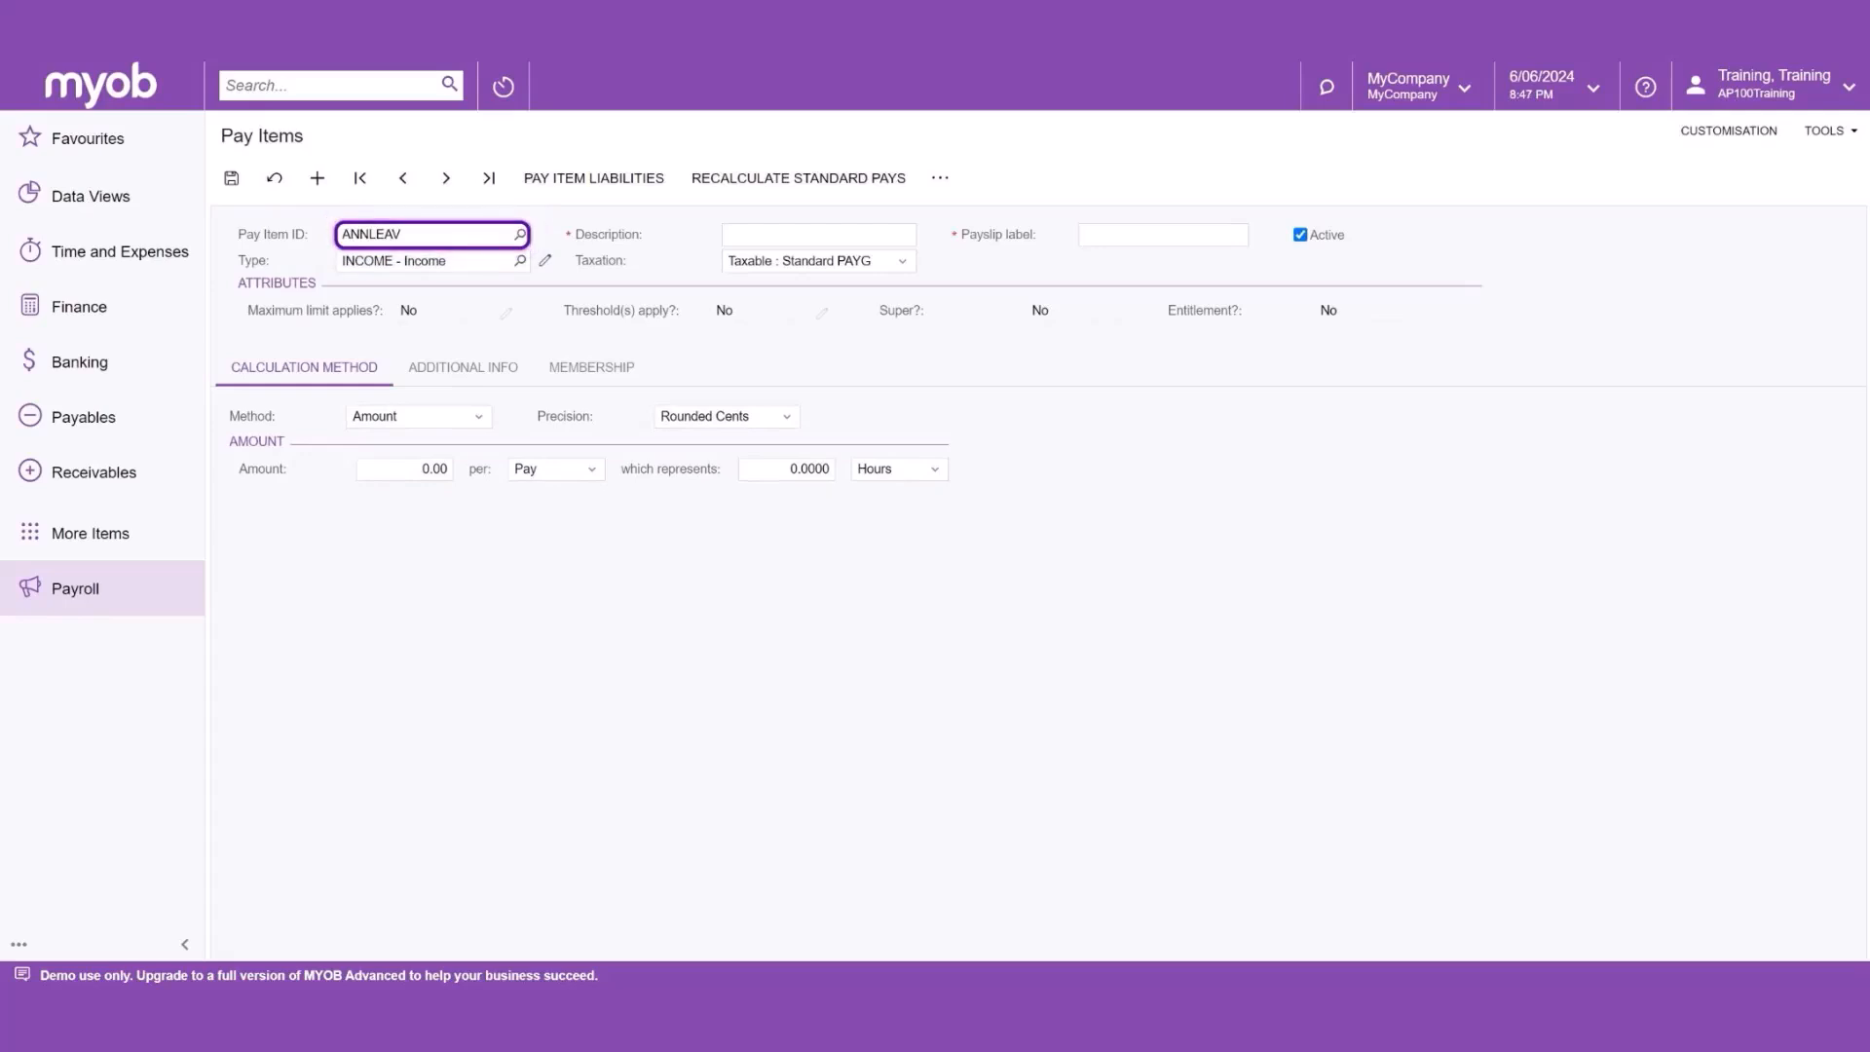
key("Tab")
type("Annual L")
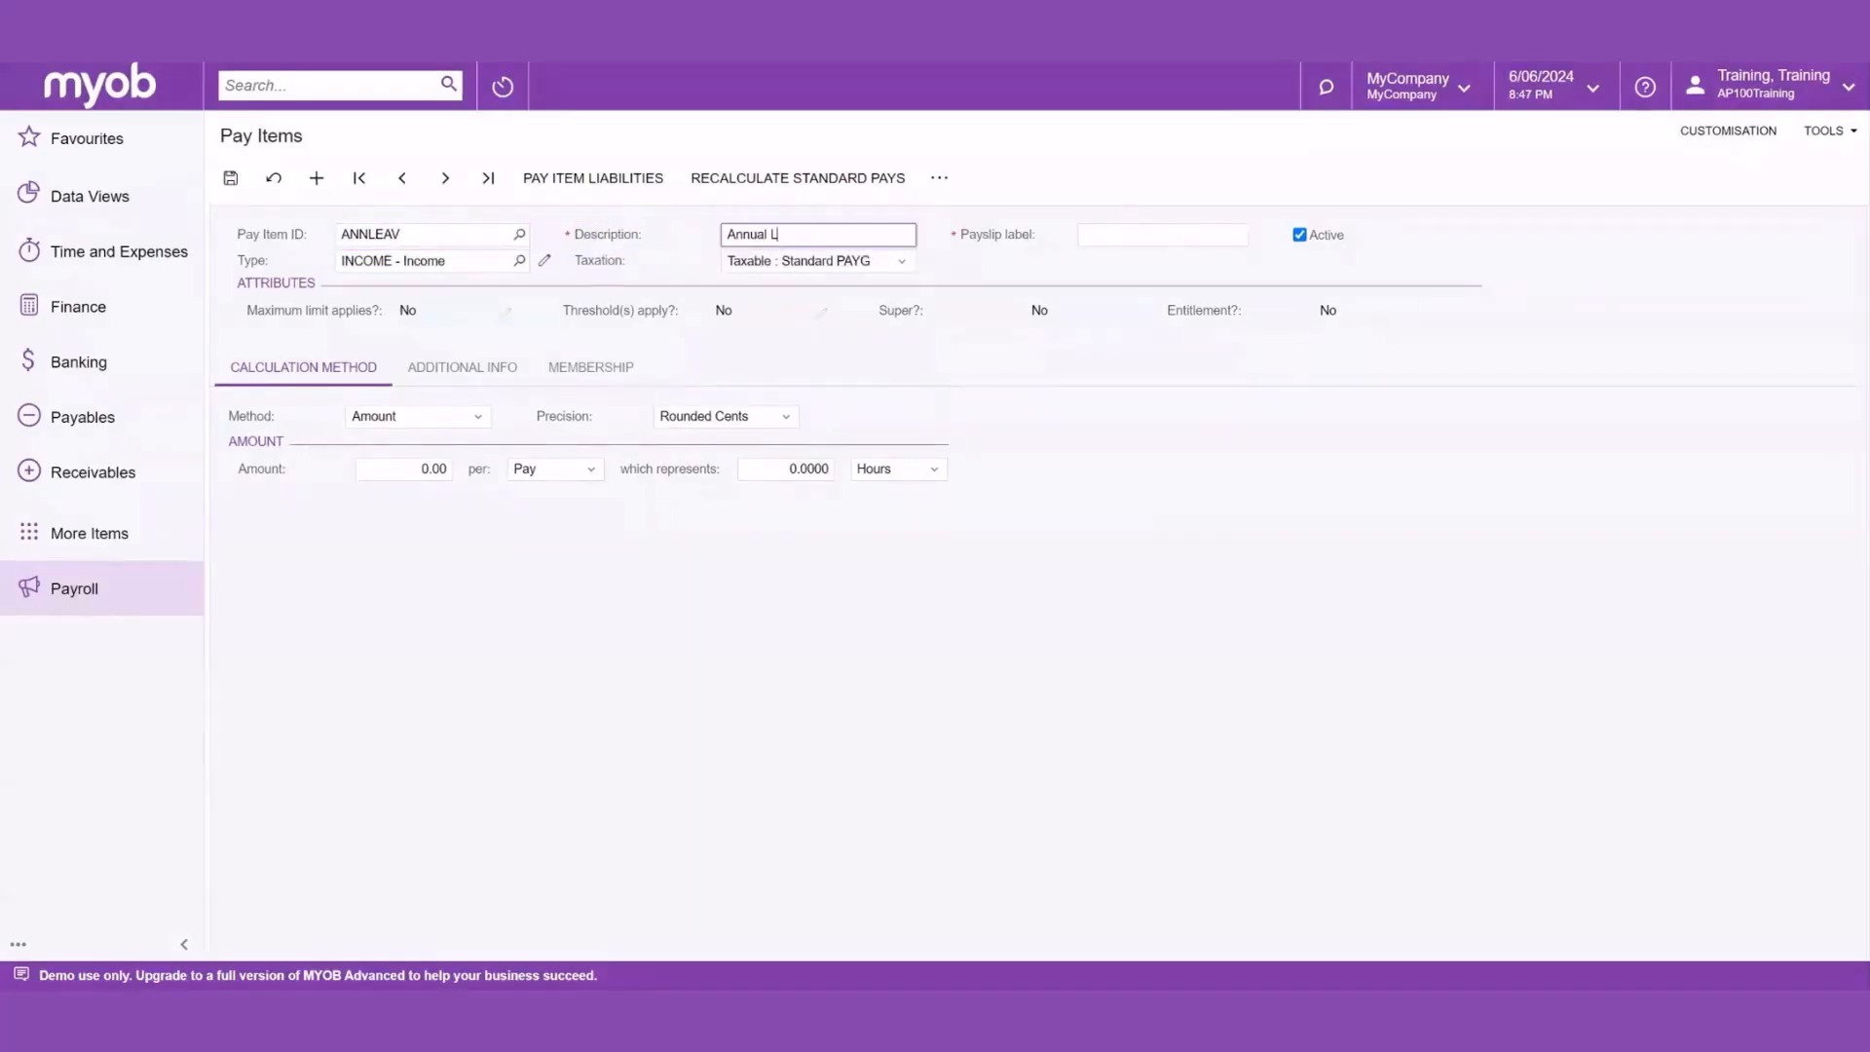
type("eave Accrual")
key("Tab")
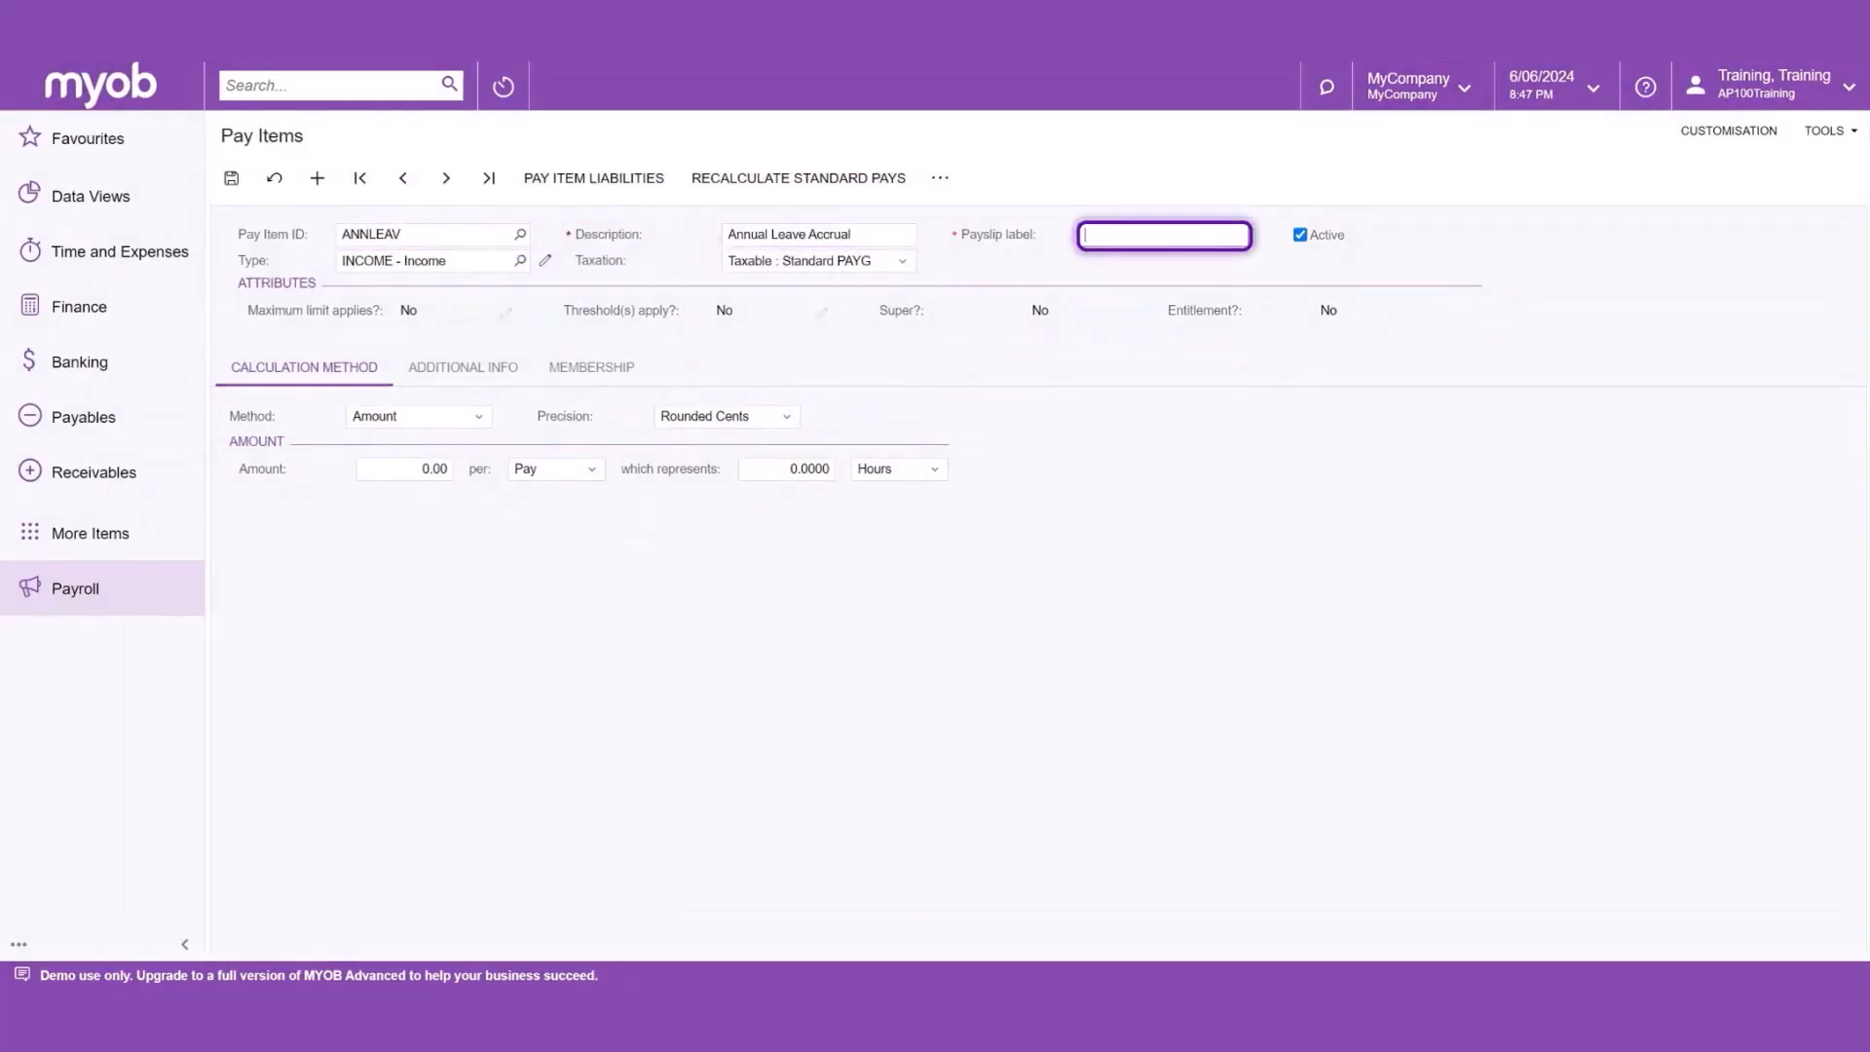
key("shift+Tab")
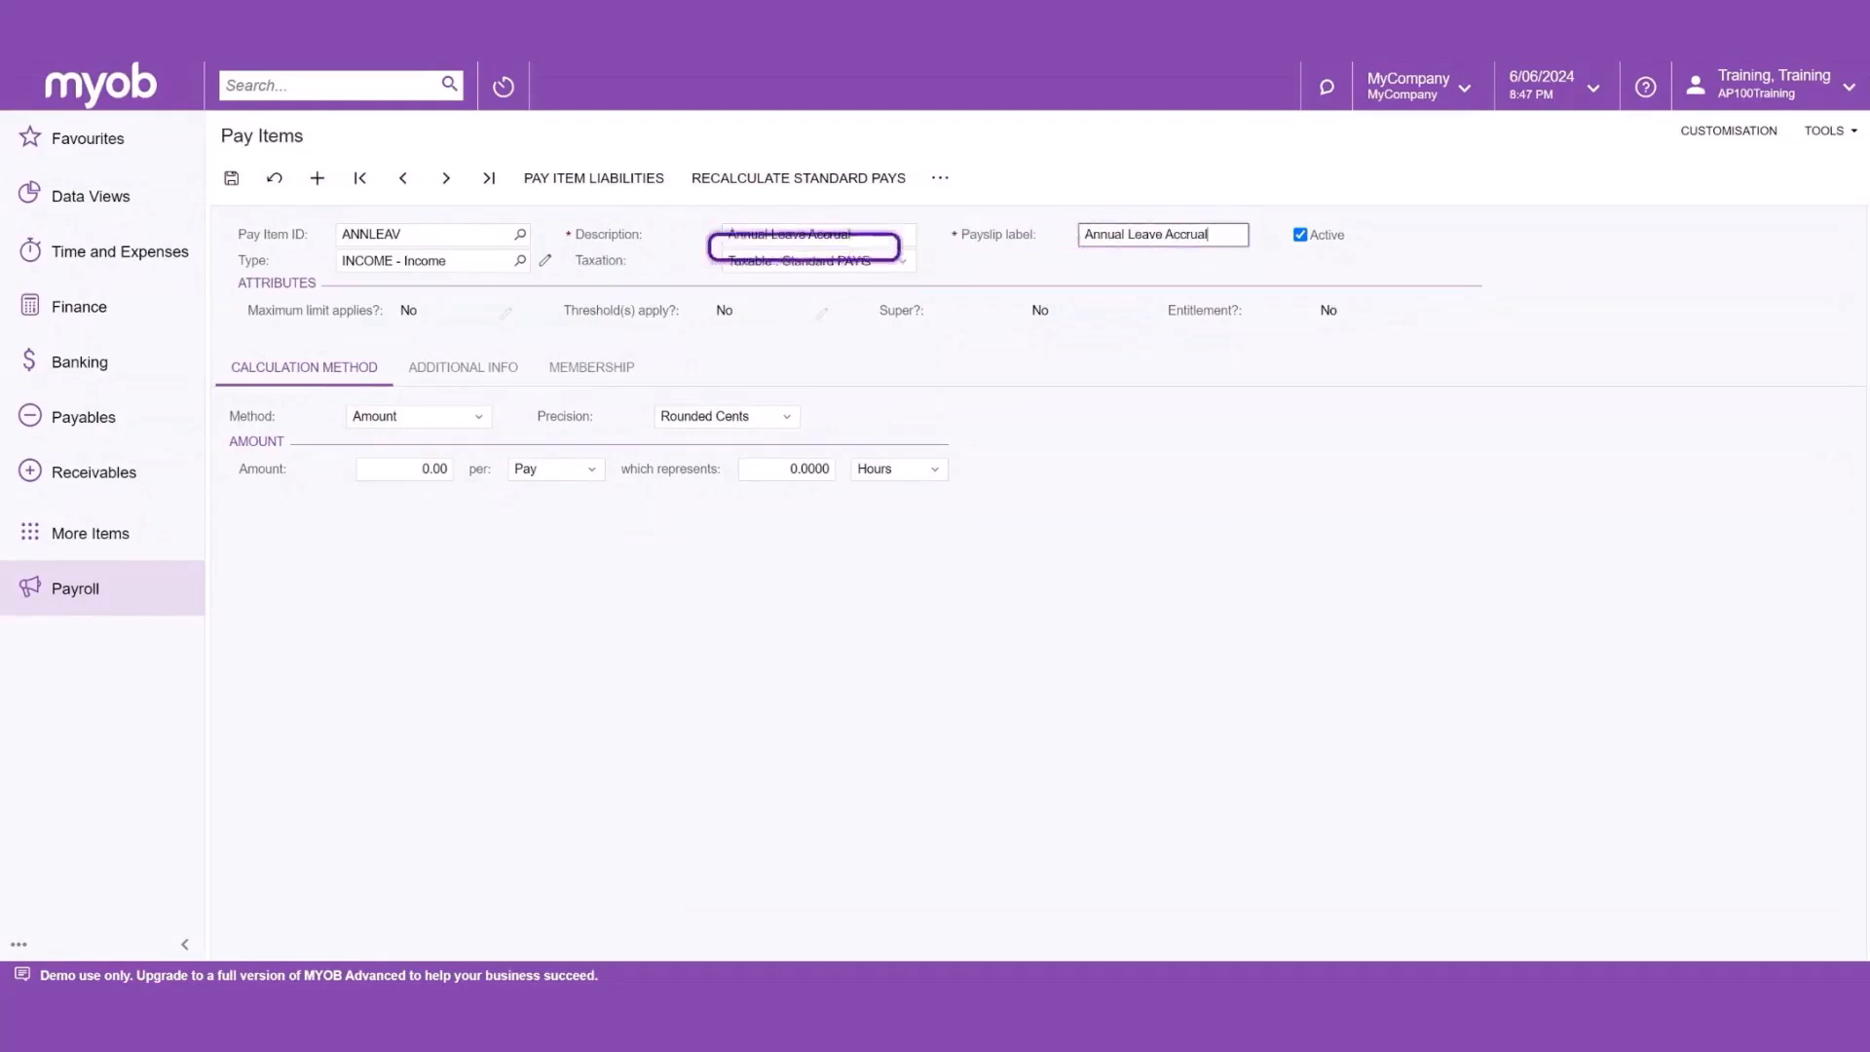
key("shift+Tab")
Step: Set the pay item's type to ENTITLEMENT ACCRUAL and link it to the ANNUALLEAVE entitlement
left_click(520, 261)
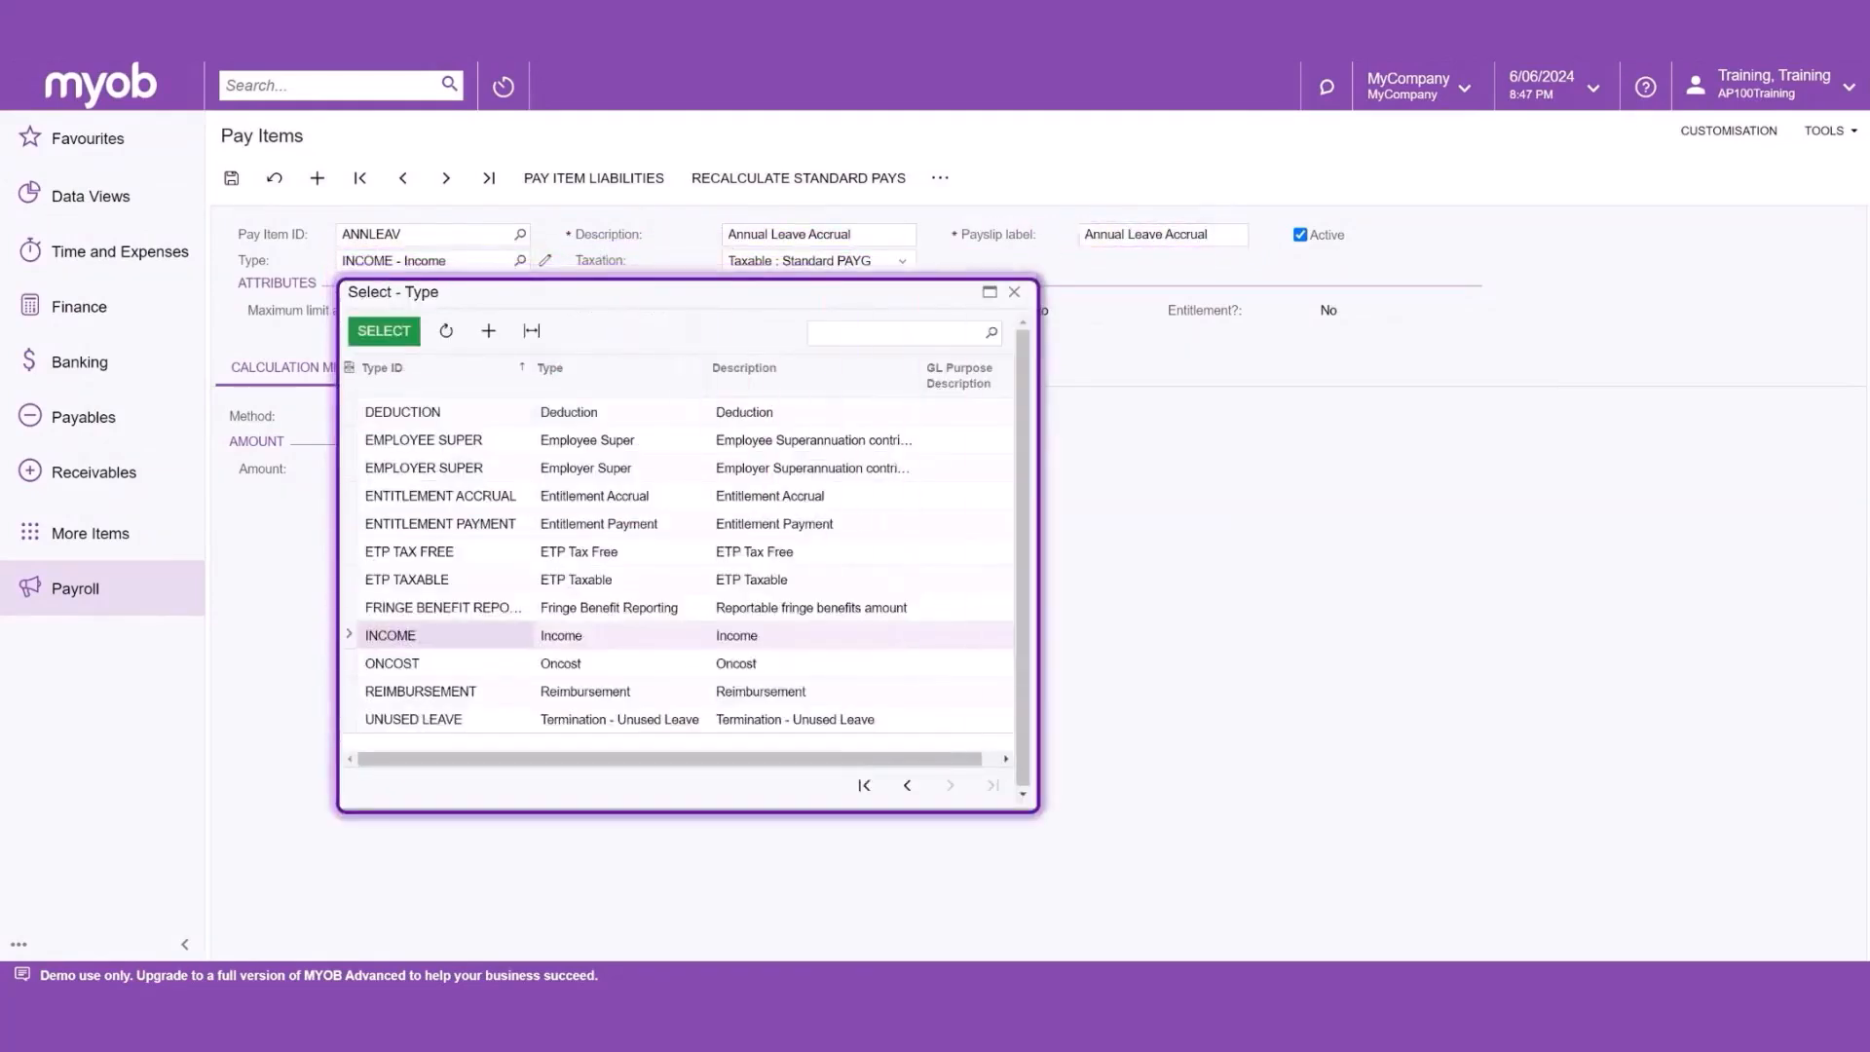
left_click(440, 496)
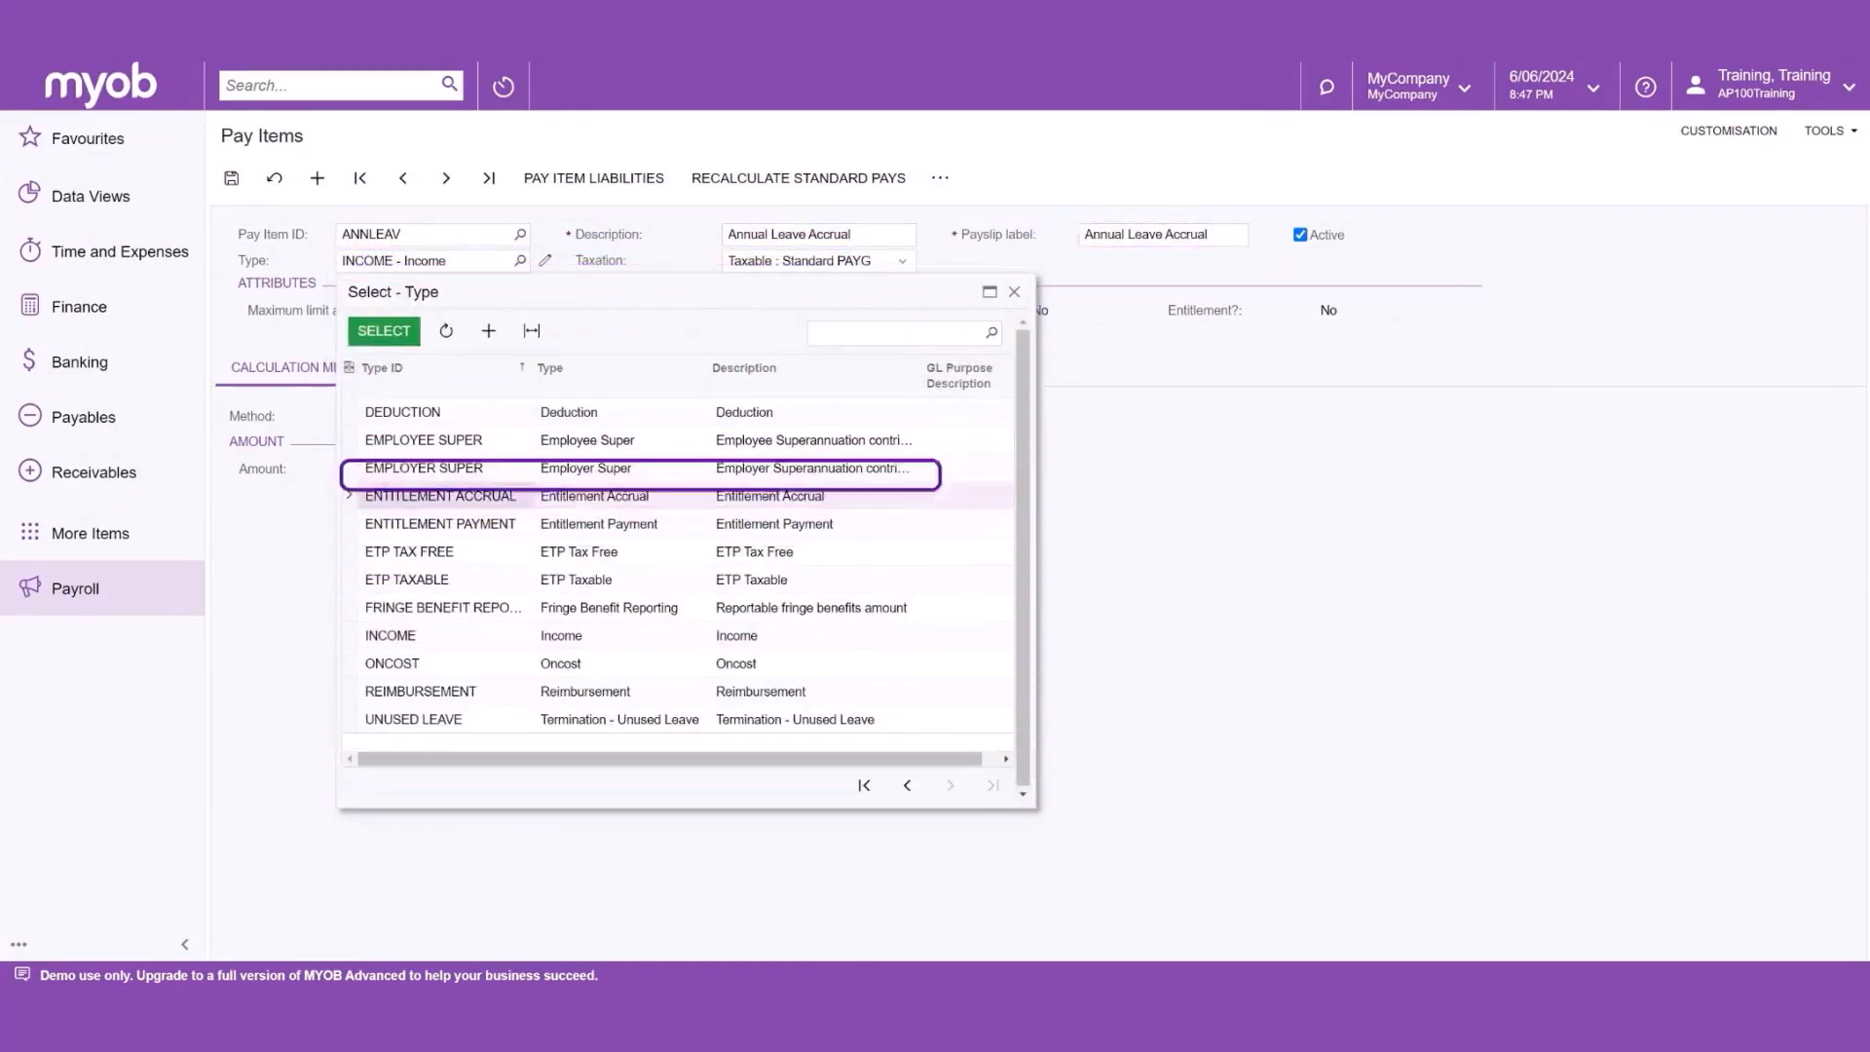
left_click(383, 331)
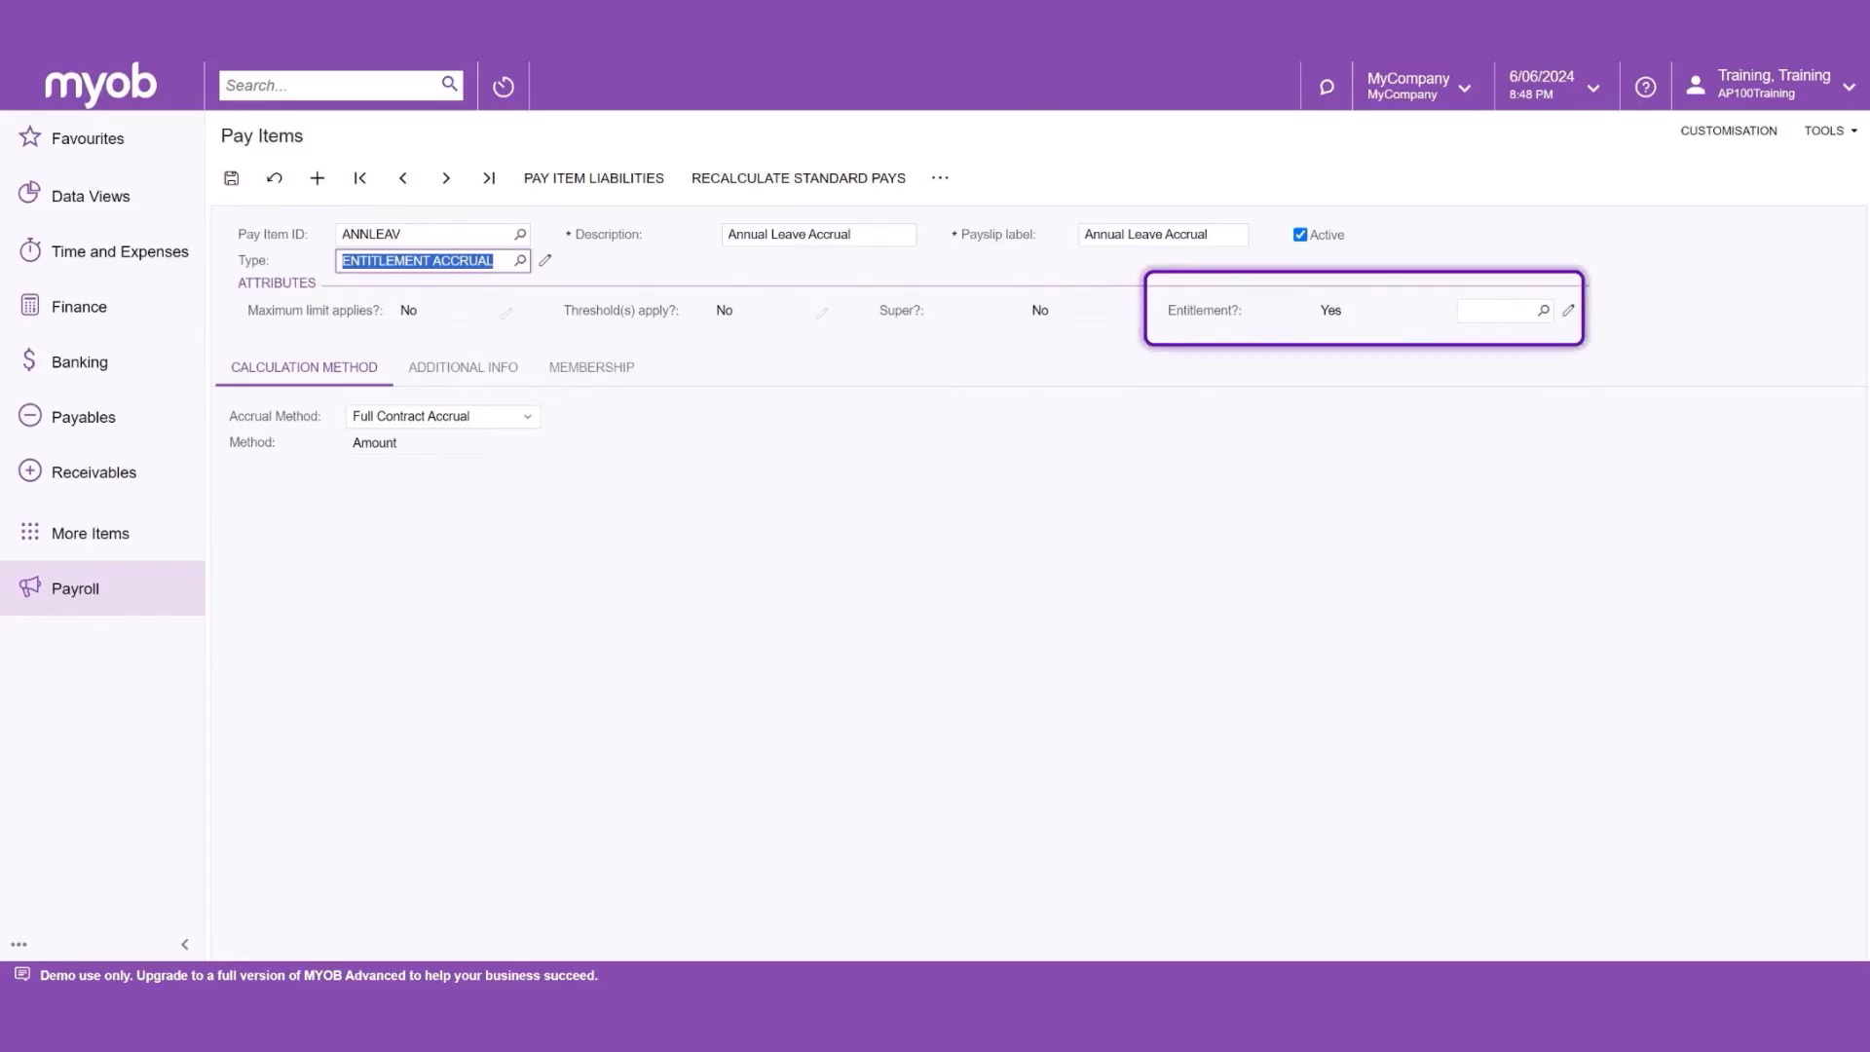
left_click(1544, 311)
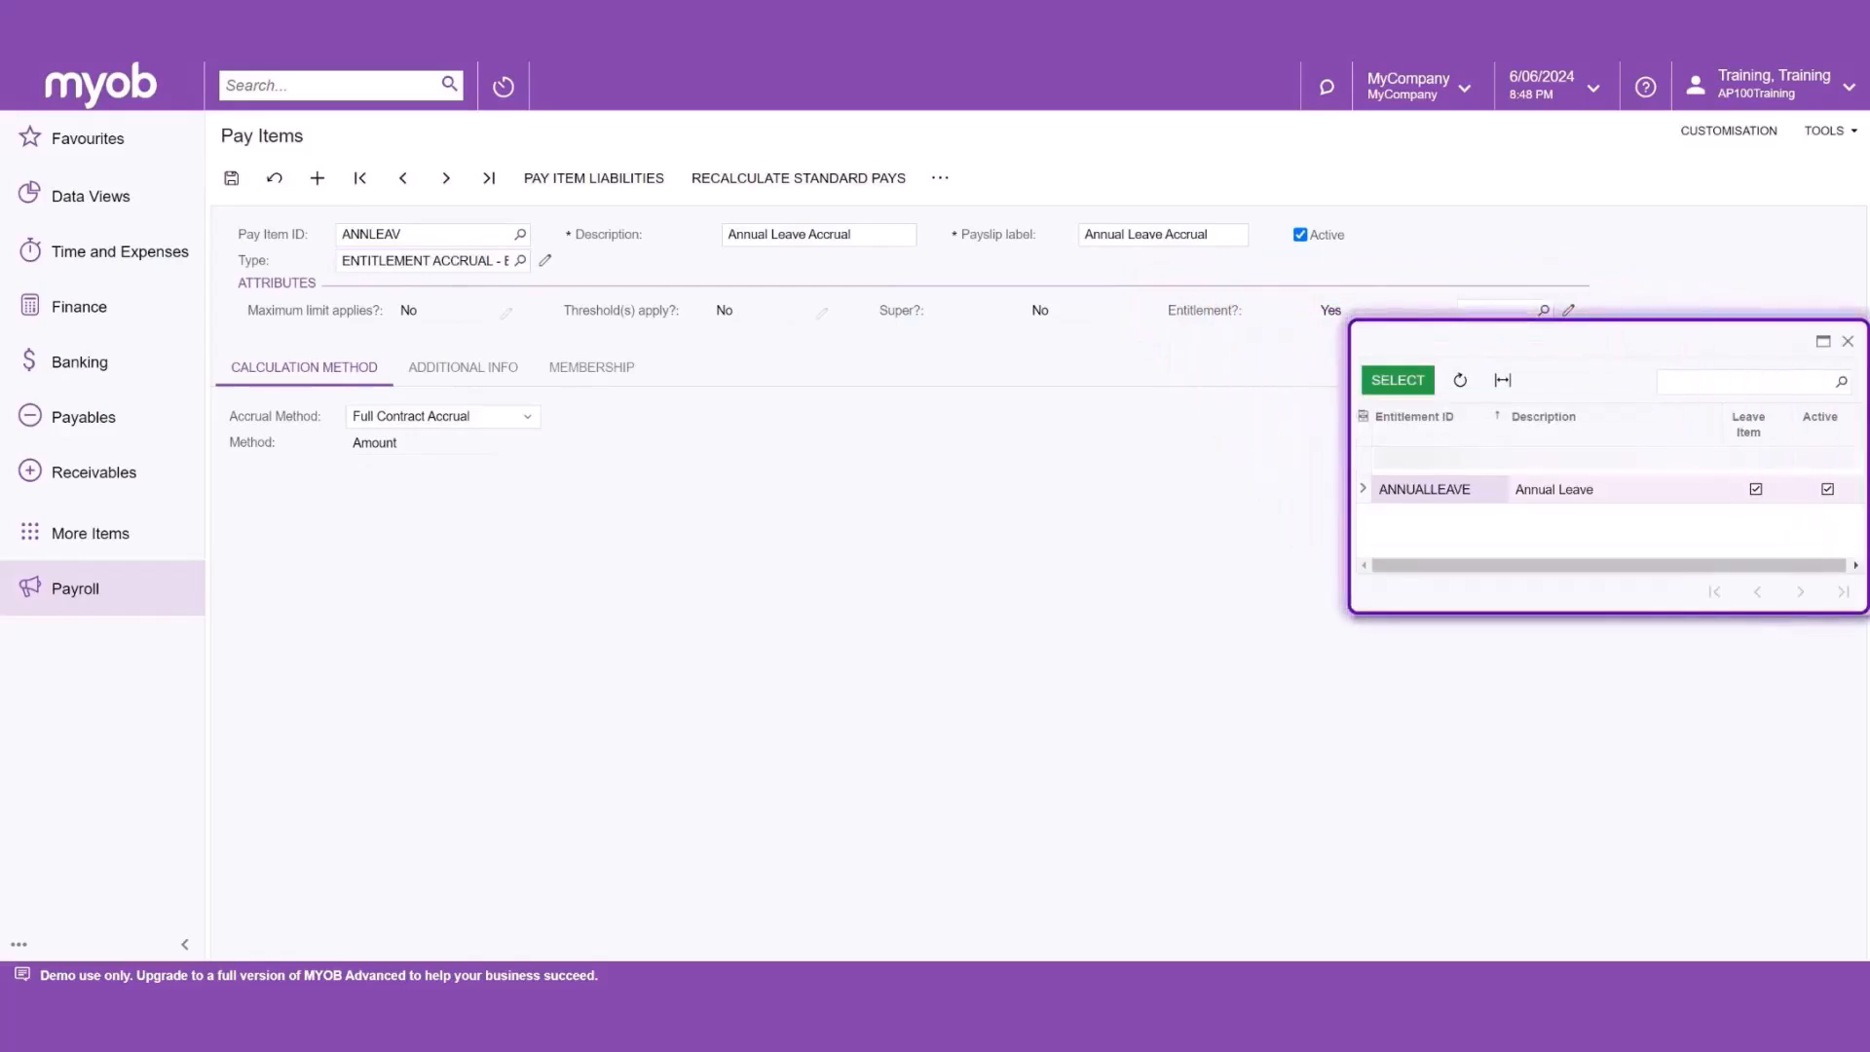
left_click(1397, 381)
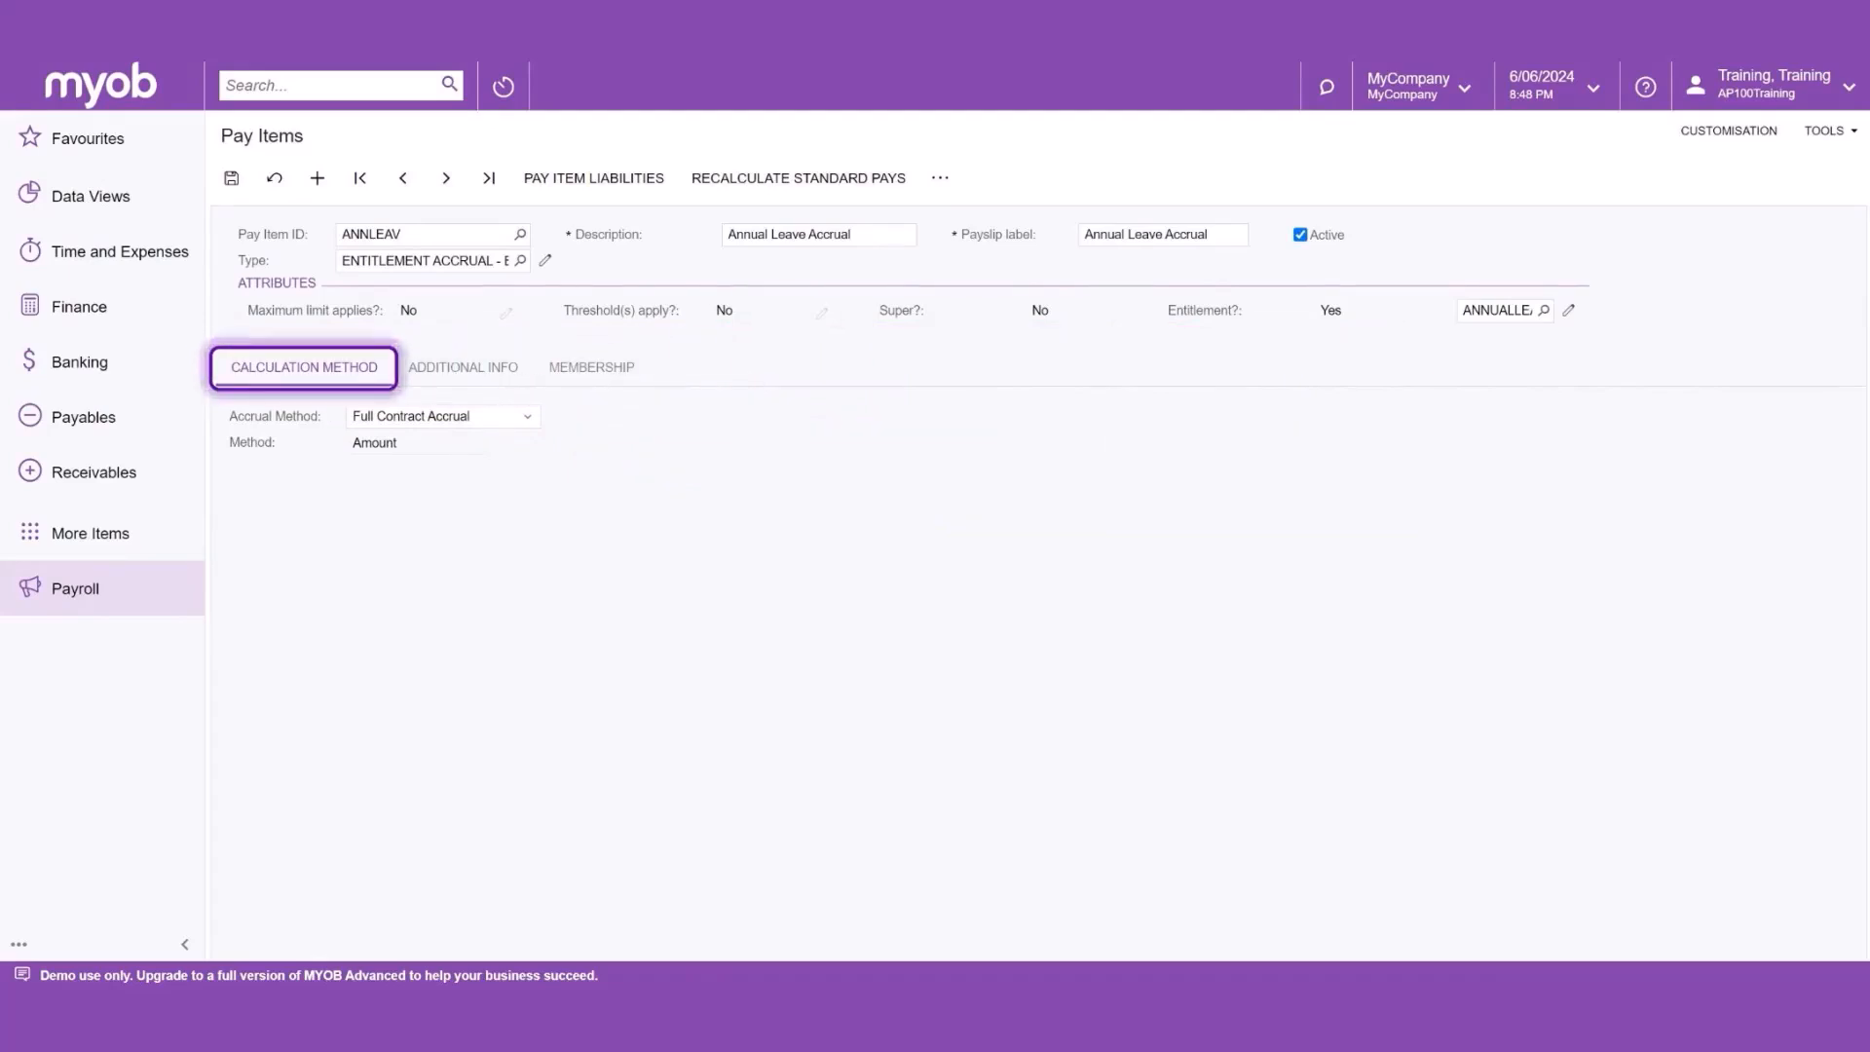
Step: Show the accrual and its calculated units on the payslip, assign general ledger purpose GLPALA, and save the pay item
left_click(526, 417)
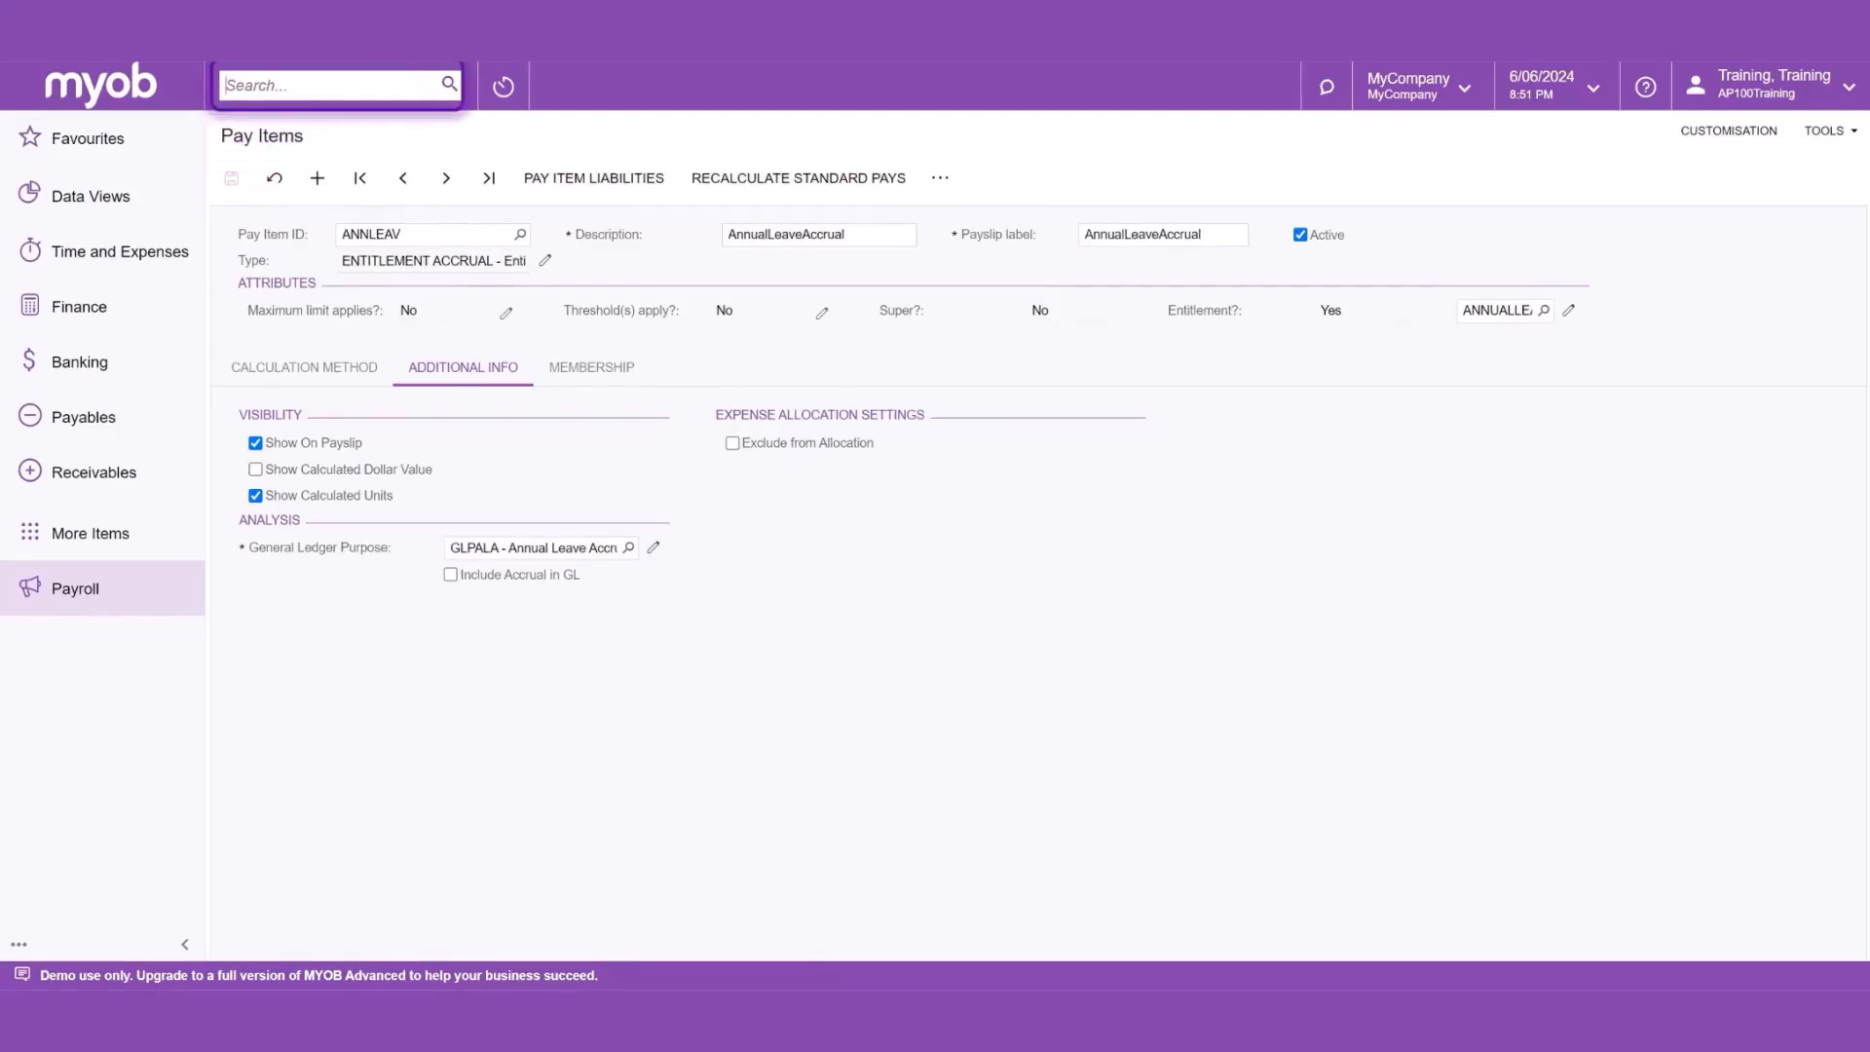
key("ctrl+s")
Step: Create and save the entitlement COMPLEAVE, described as Compassionate Leave, as non-accruing leave in Hours with 1976 full time hours per year
key("Return")
left_click(876, 273)
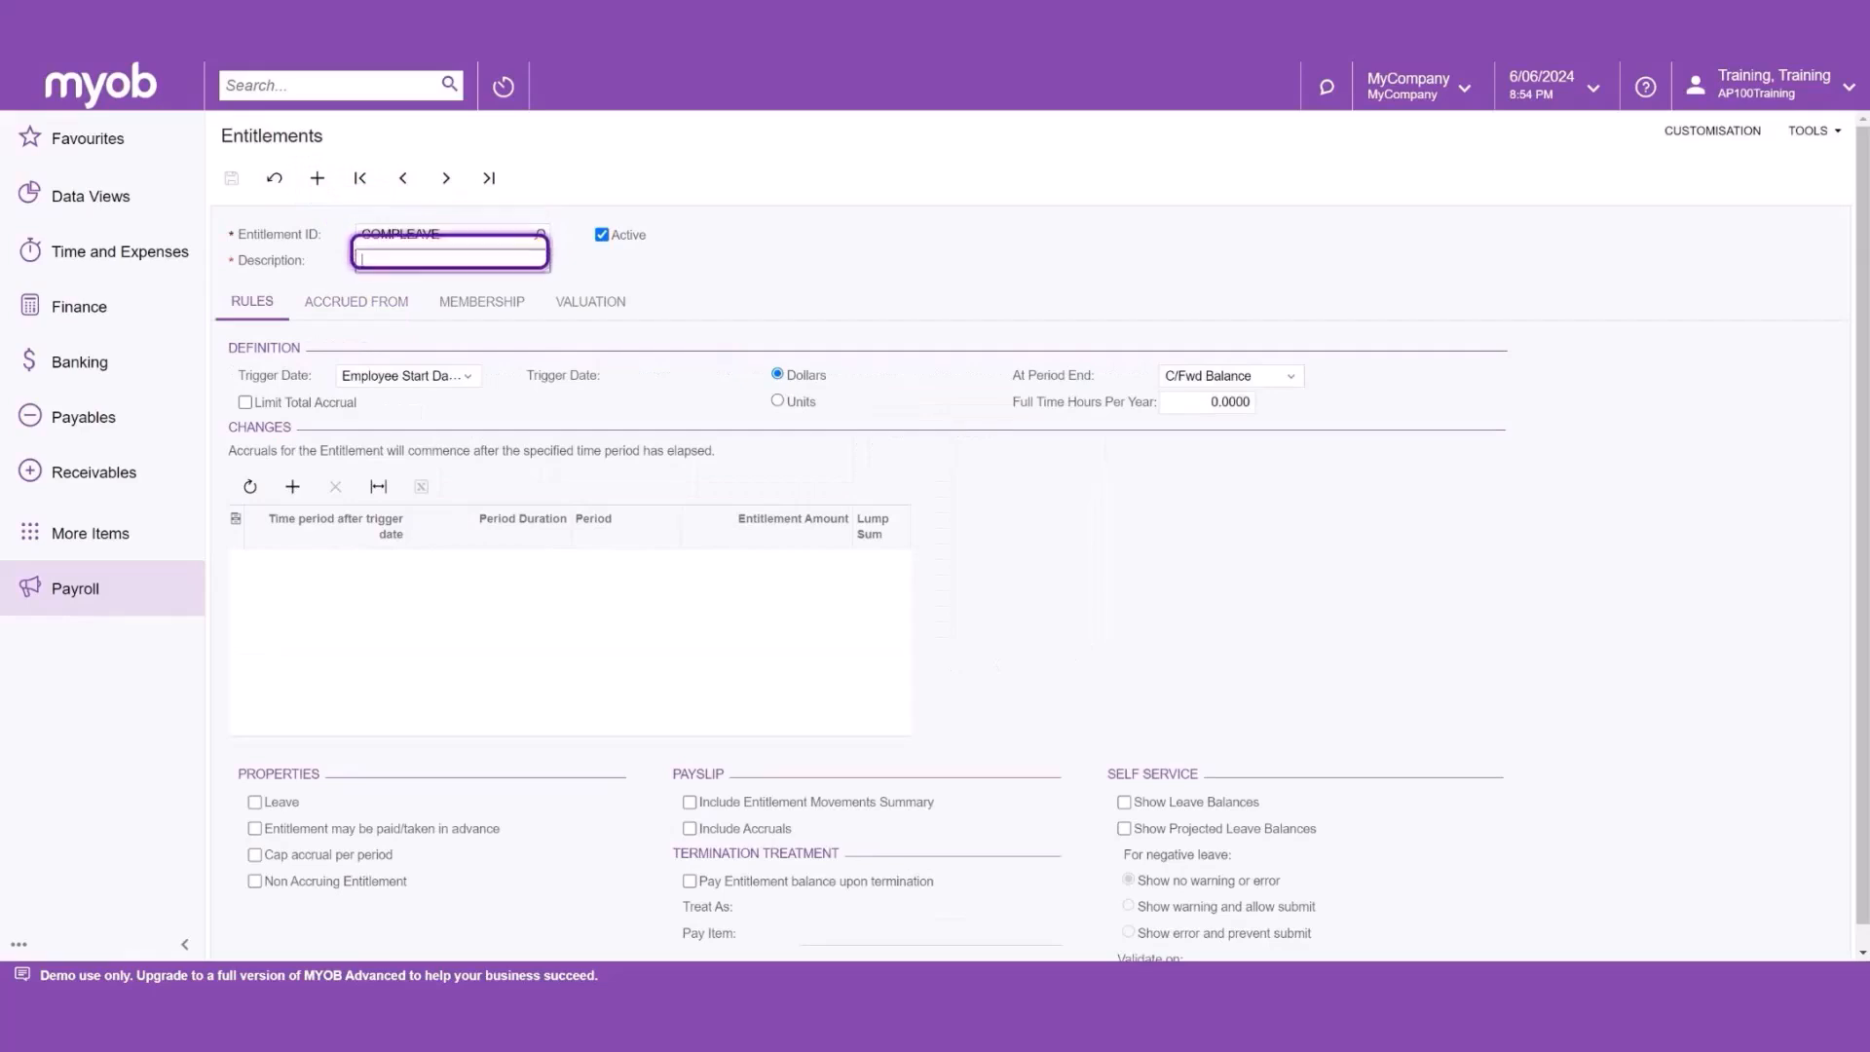
type("Compassionate Leave")
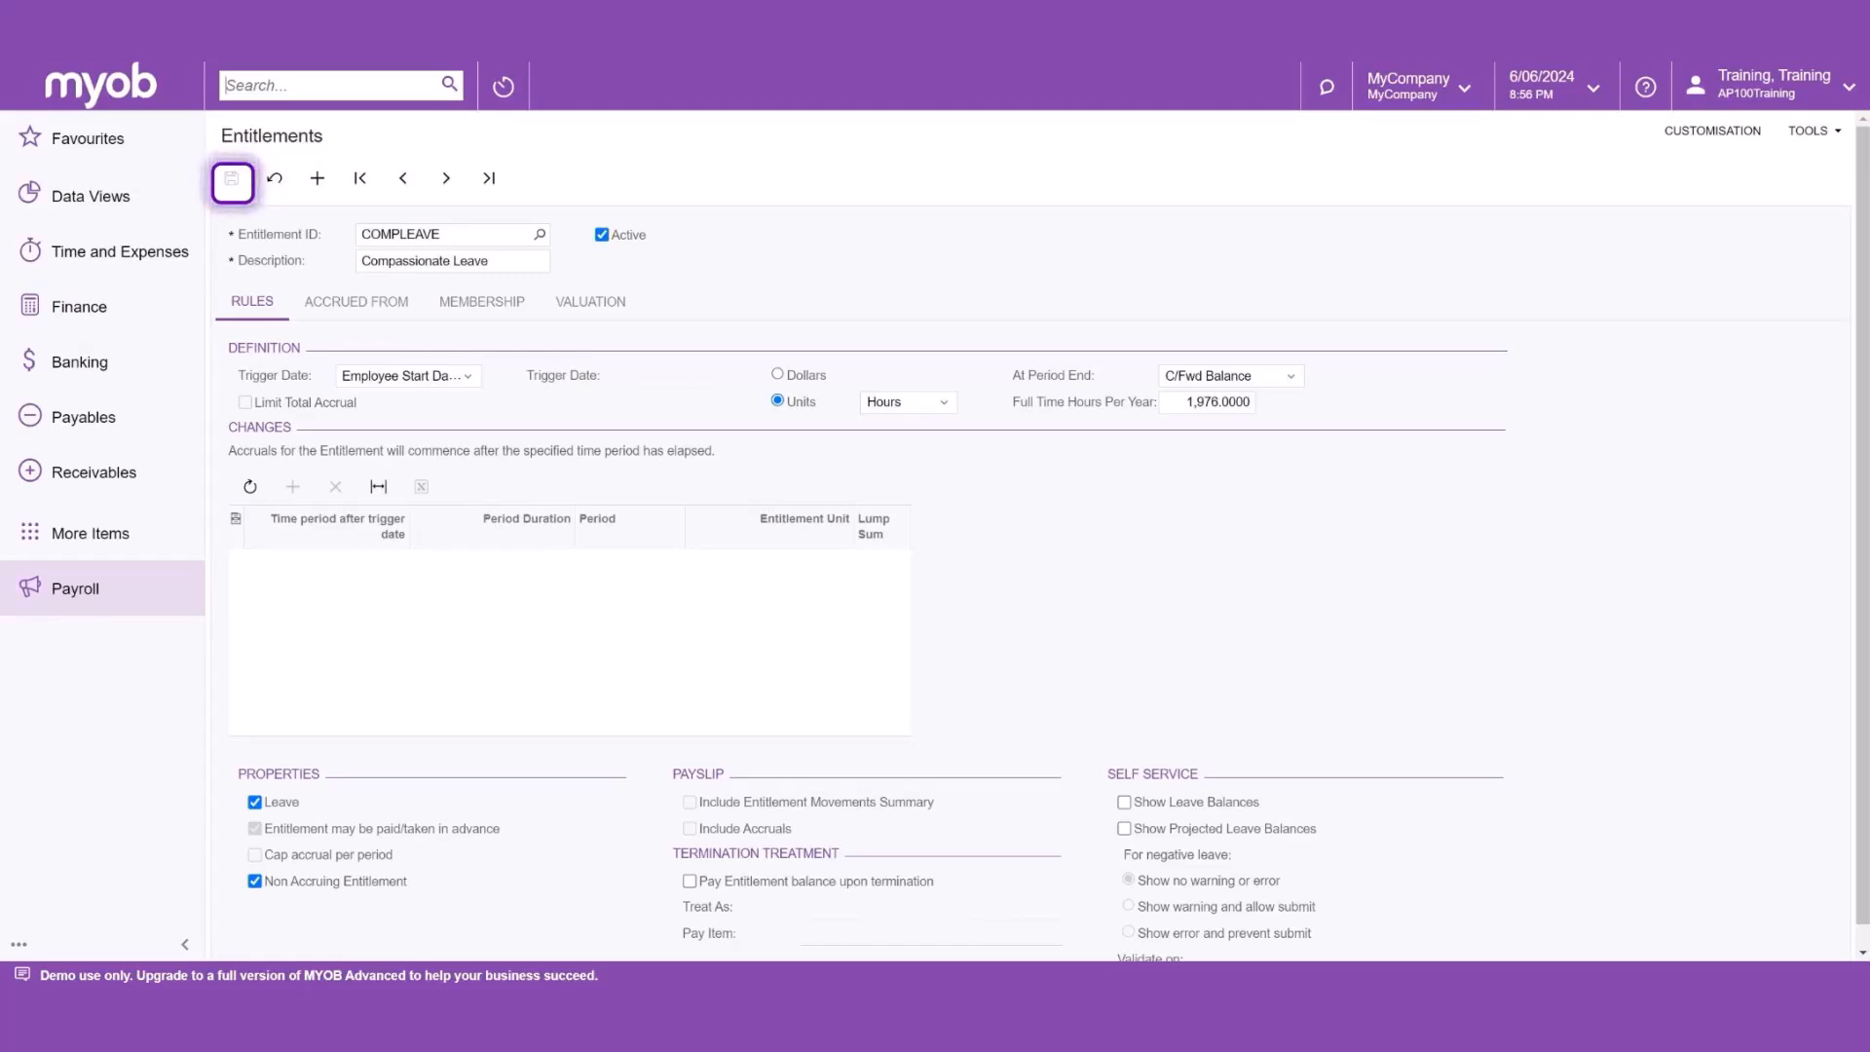
Step: Create pay item LEAVELOADI, labelled Leave Loading, as an ALLOWANCE of 17.5 percent of Selected Pay Items (Summed), and add a blank base item row
type("Pay")
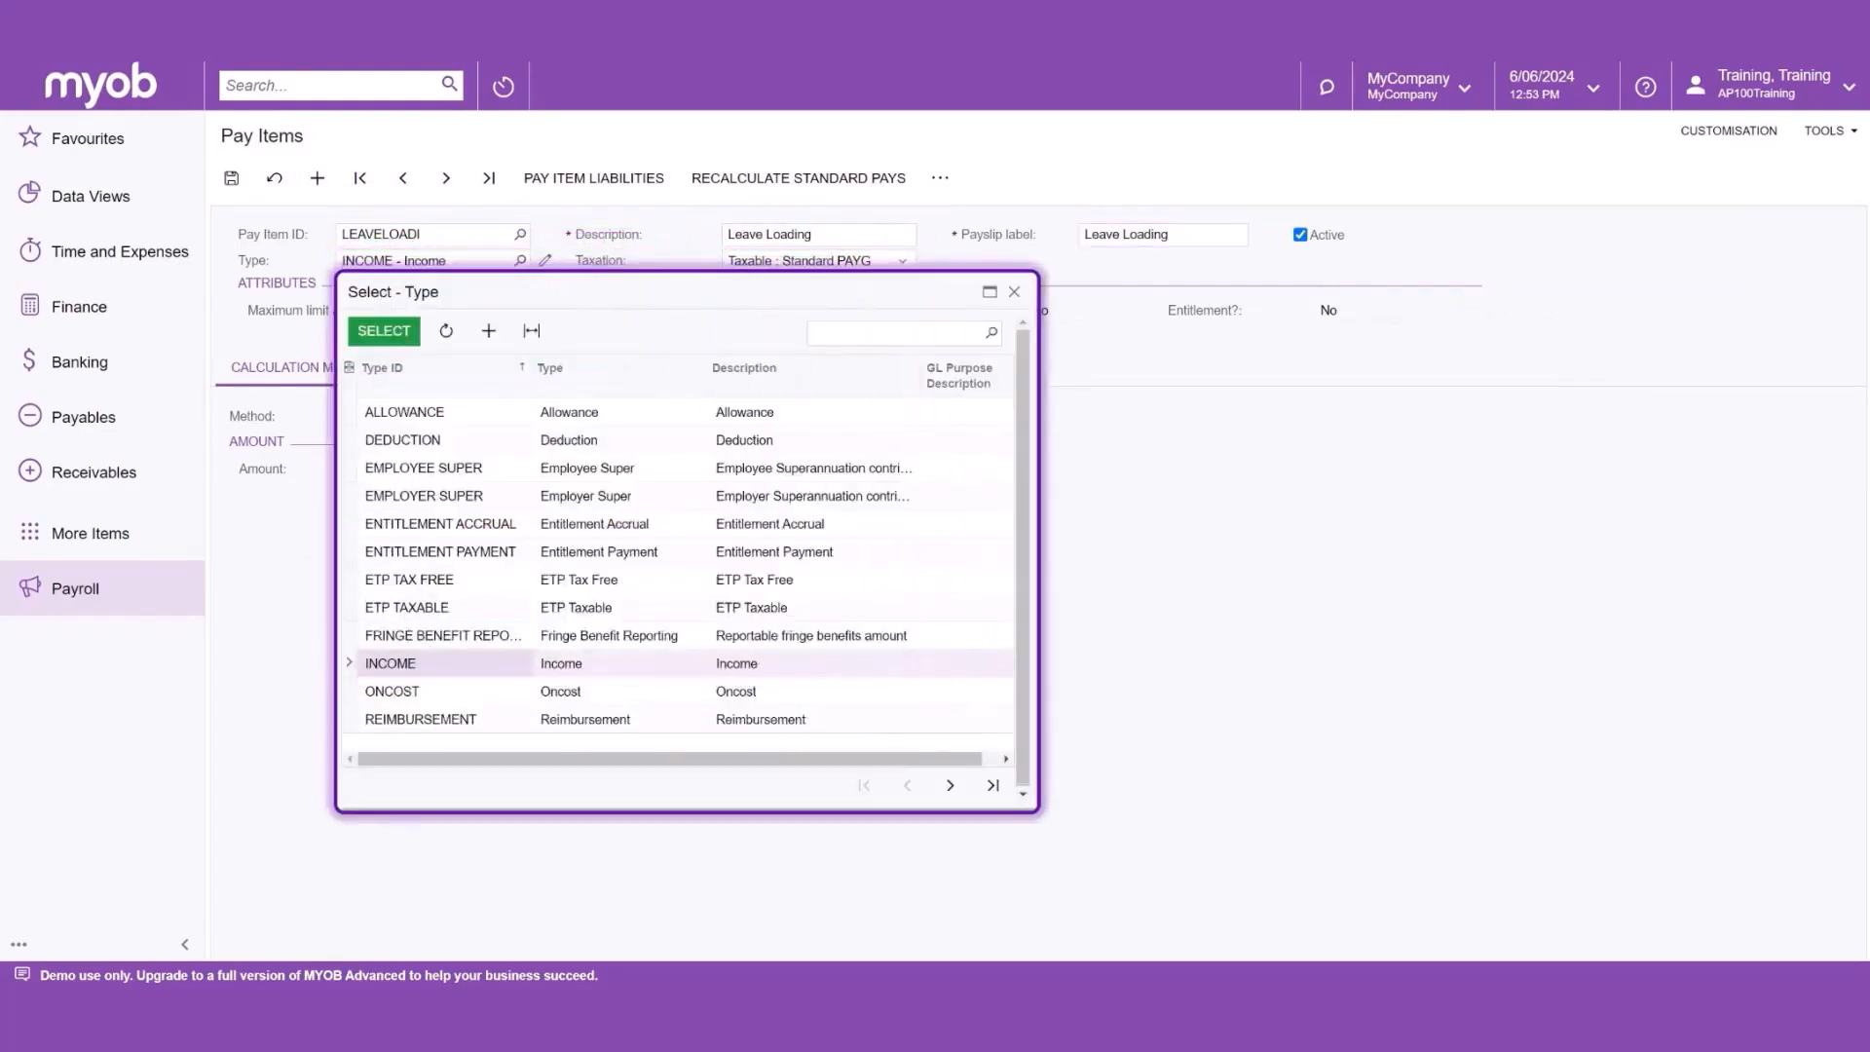
left_click(404, 412)
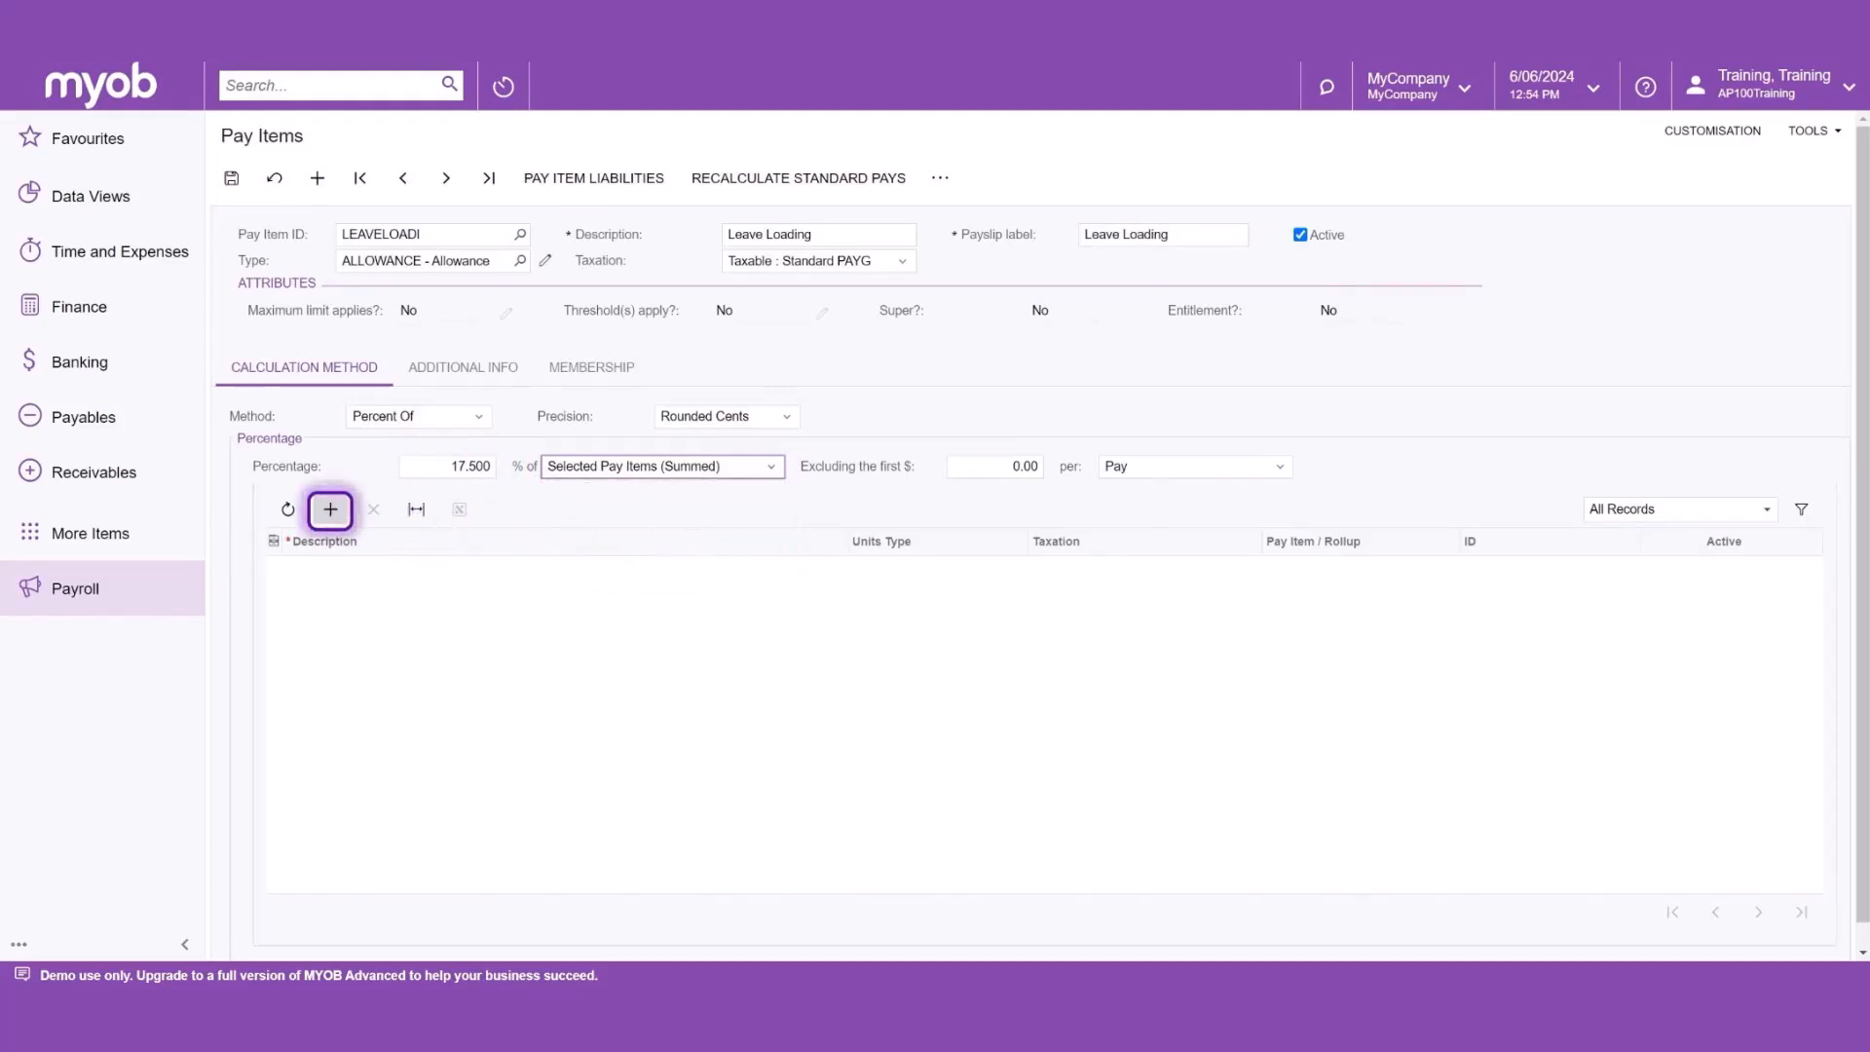
left_click(330, 510)
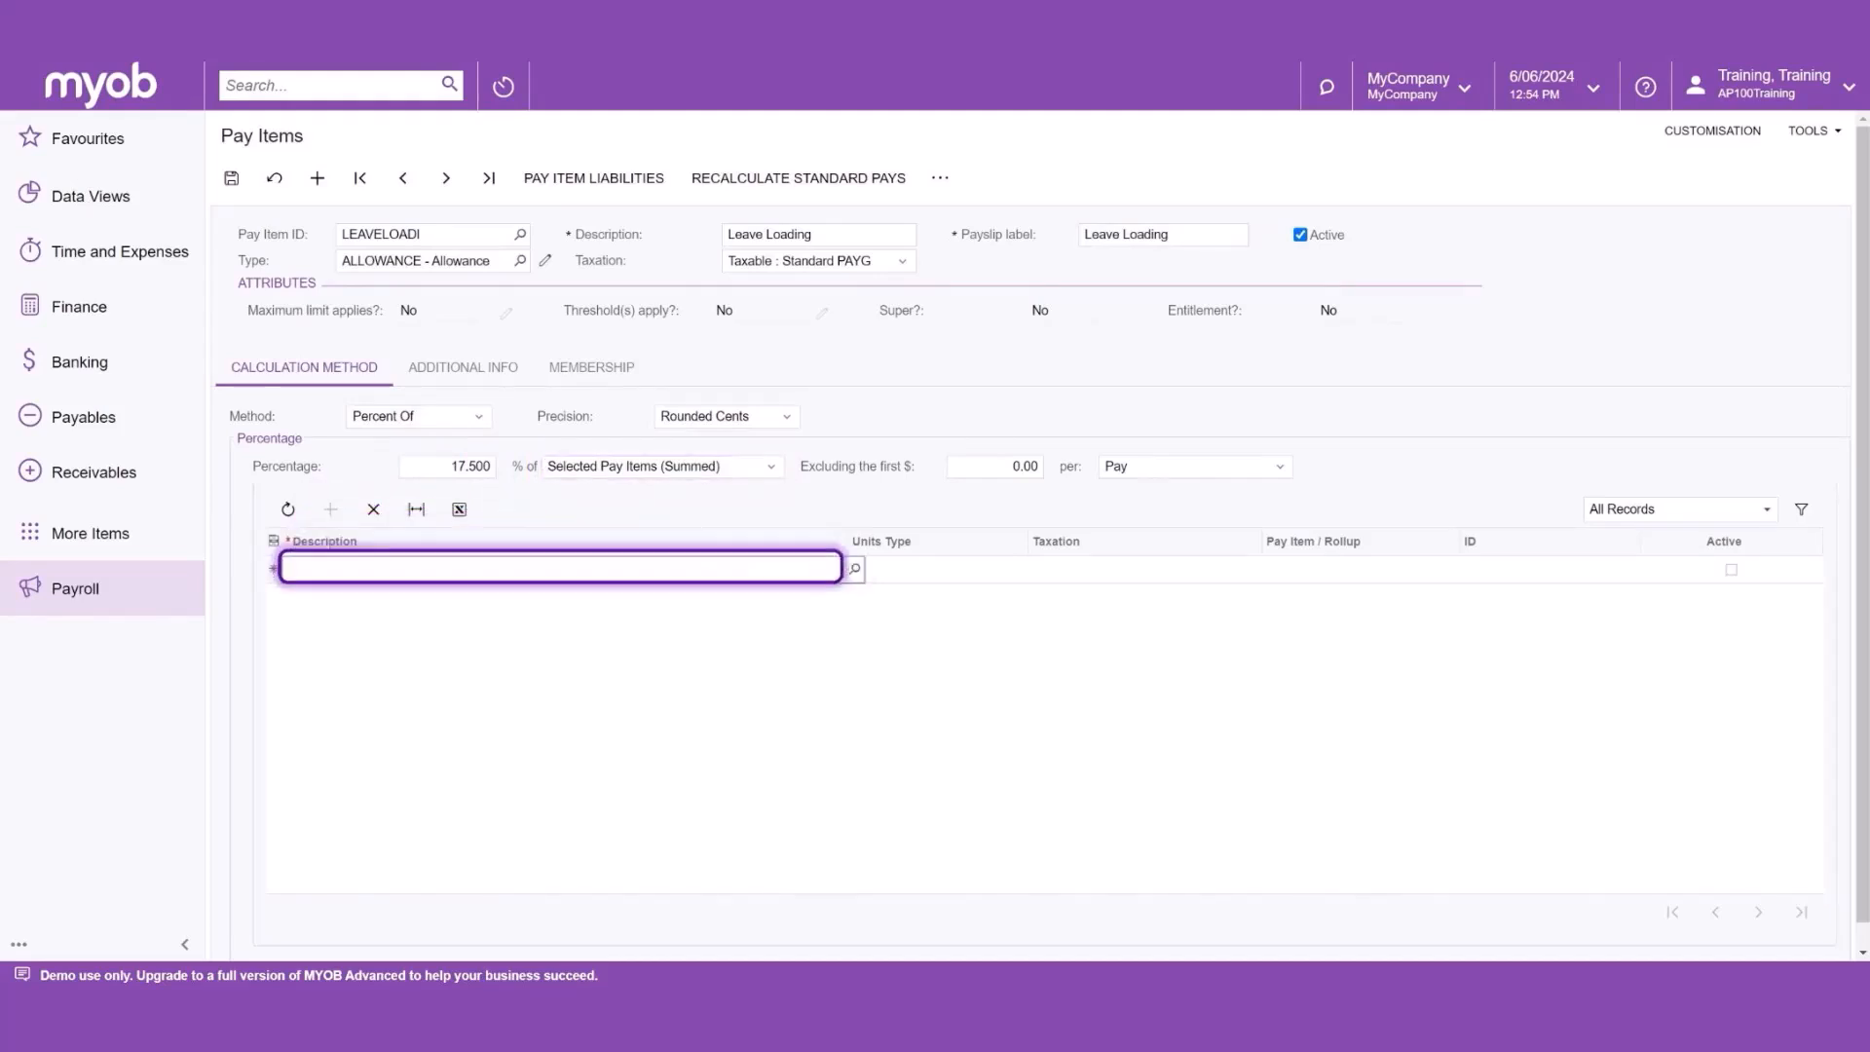